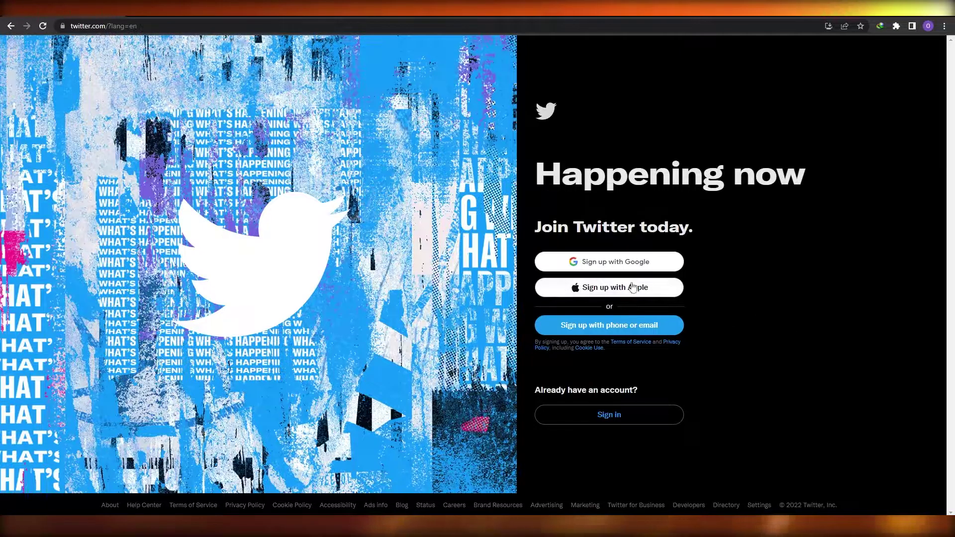
Step: Sign up for Twitter with the Google account and confirm the sign-in
left_click(608, 261)
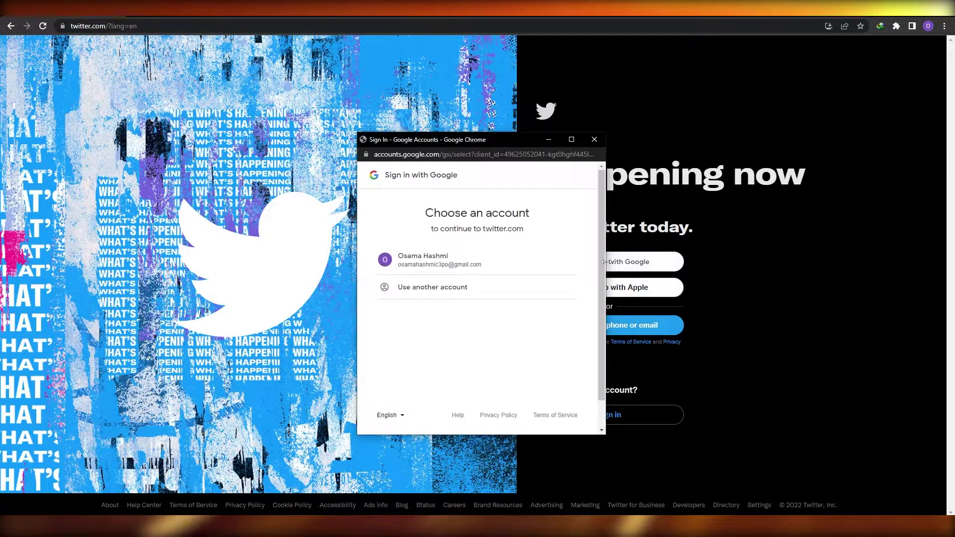
left_click(448, 260)
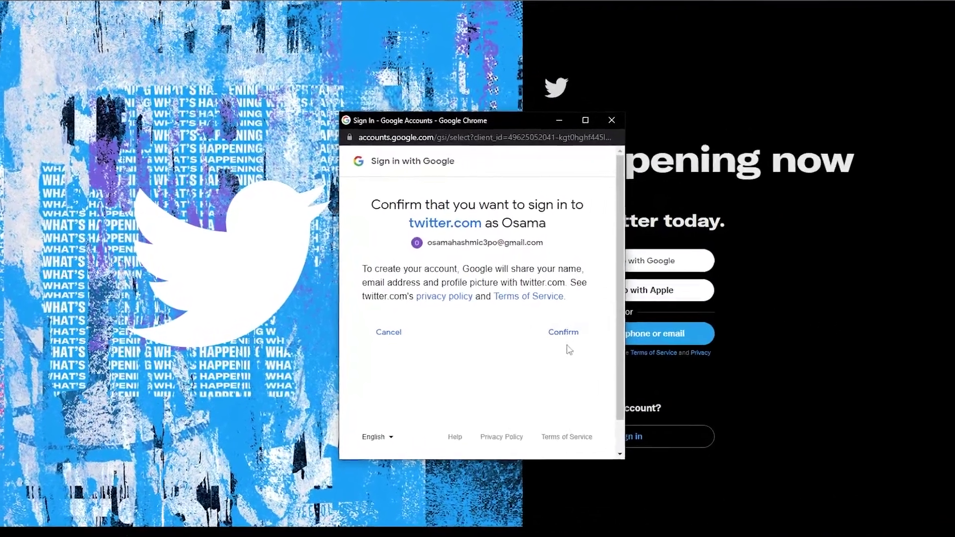
left_click(567, 344)
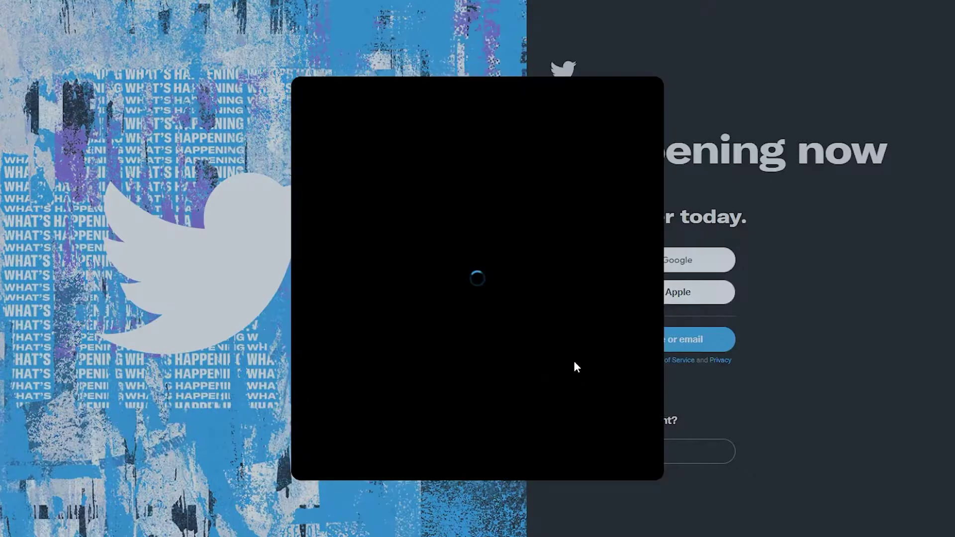
left_click(454, 209)
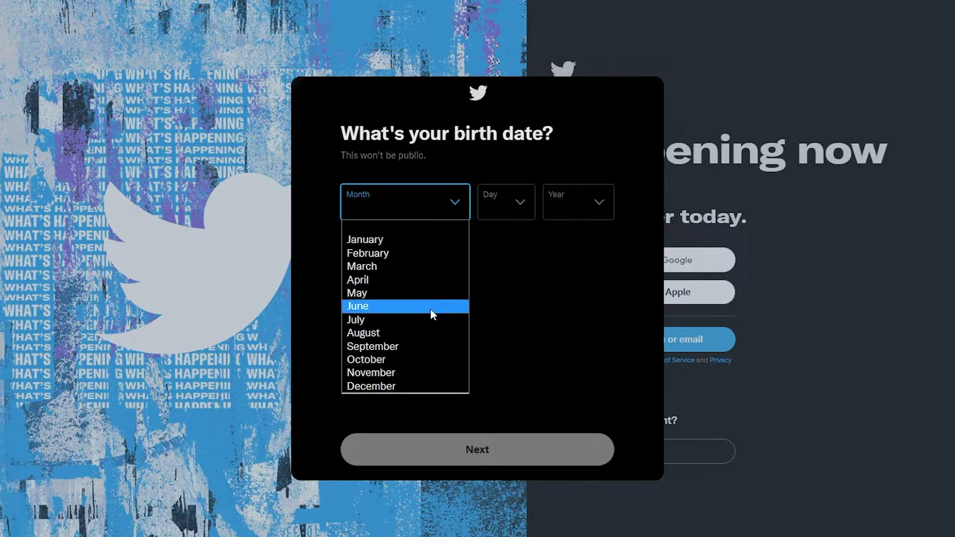
left_click(412, 323)
left_click(486, 210)
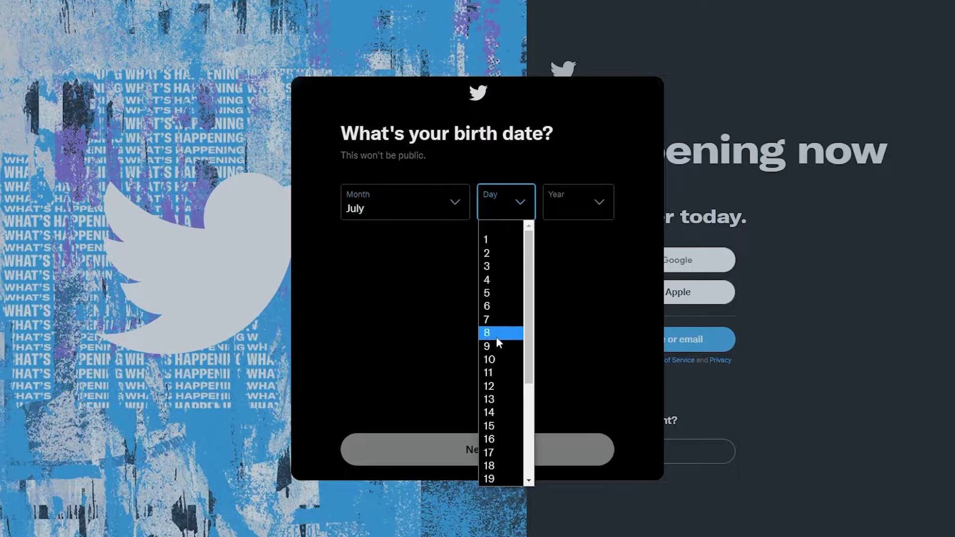
scroll(497, 433, "down", 3)
left_click(498, 415)
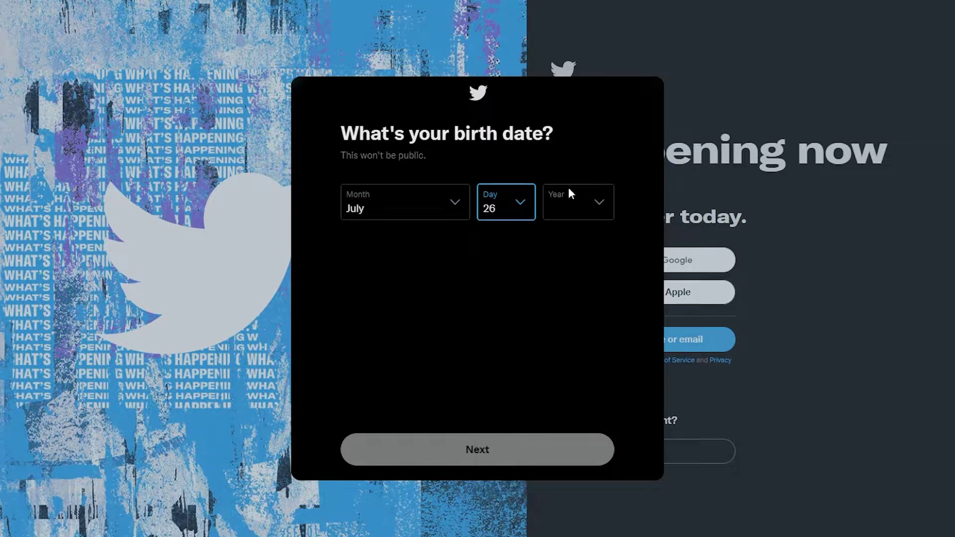
left_click(568, 189)
scroll(570, 402, "down", 8)
left_click(570, 402)
left_click(541, 445)
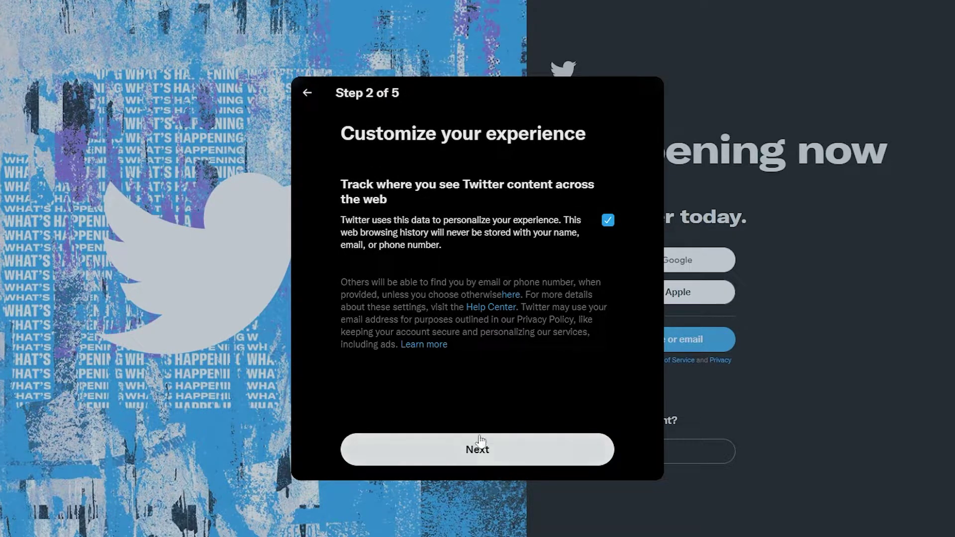
left_click(475, 461)
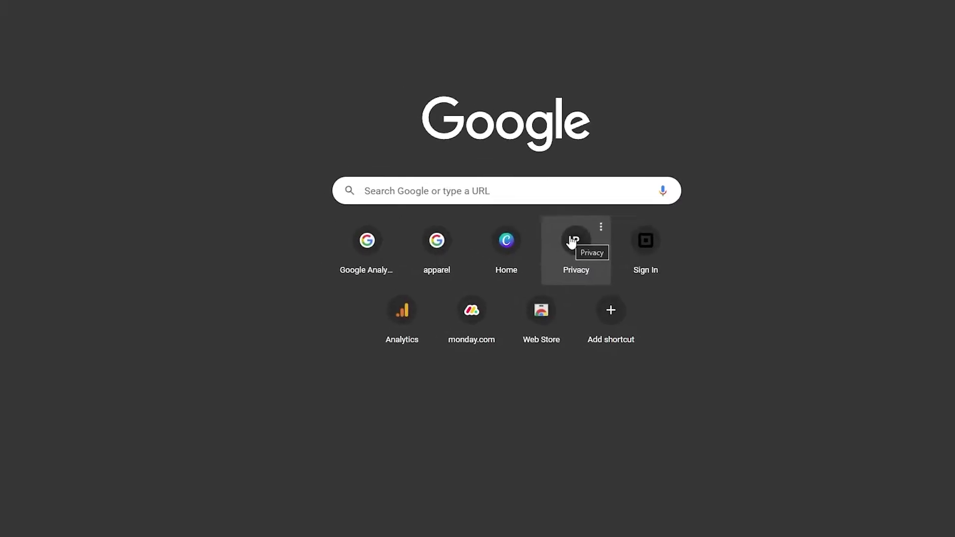
Step: Search Google for 'hashtag generator' and scroll down to the Bigbangram result
type("HAS")
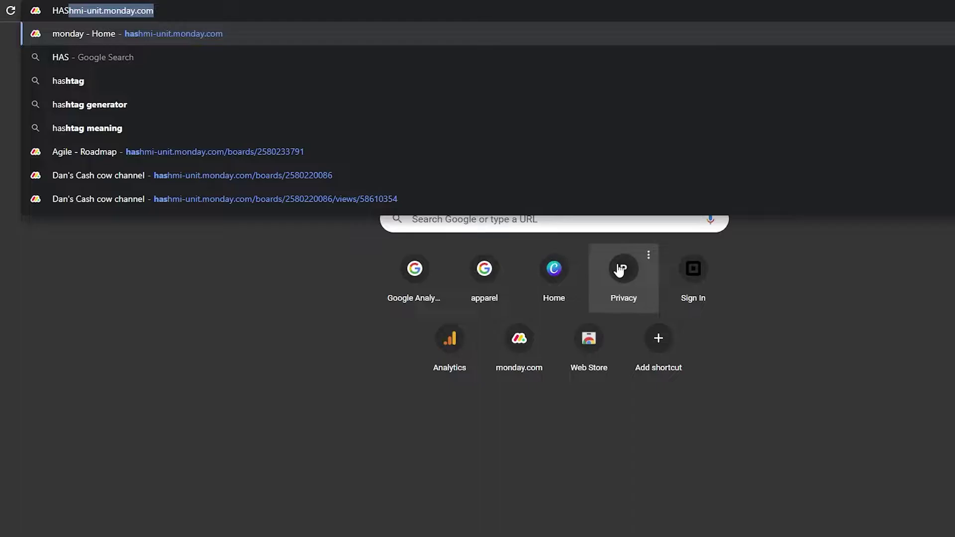
type("HTAG")
key("Down")
key("Down")
key("Down")
key("Down")
key("Down")
key("Return")
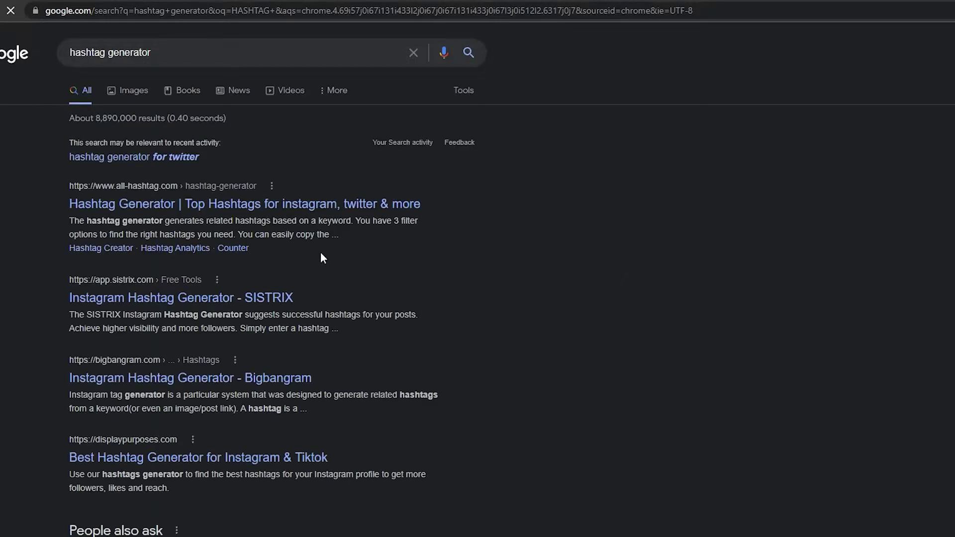
scroll(133, 207, "down", 1)
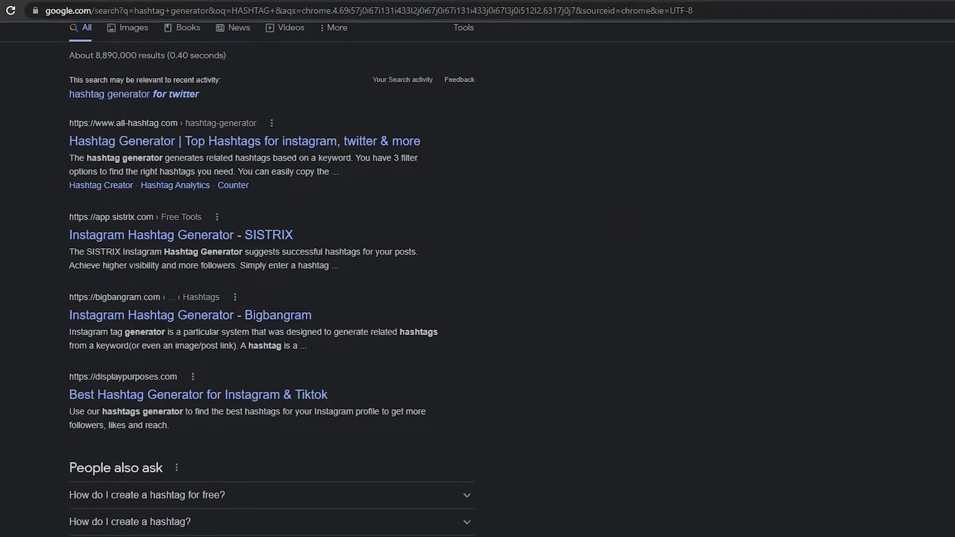
scroll(134, 270, "down", 2)
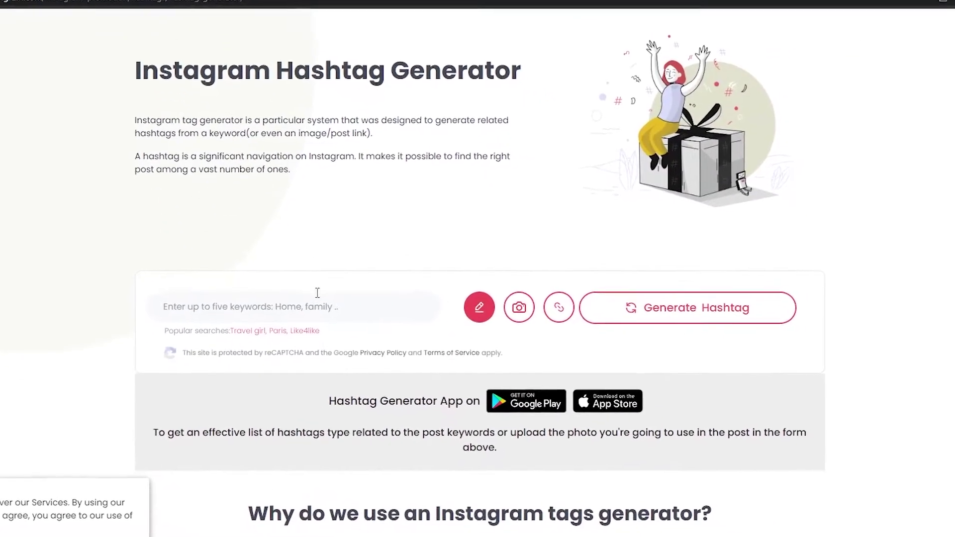
Step: Generate Bigbangram hashtags for the keyword NFT and select the #nft hashtag
scroll(288, 297, "down", 1)
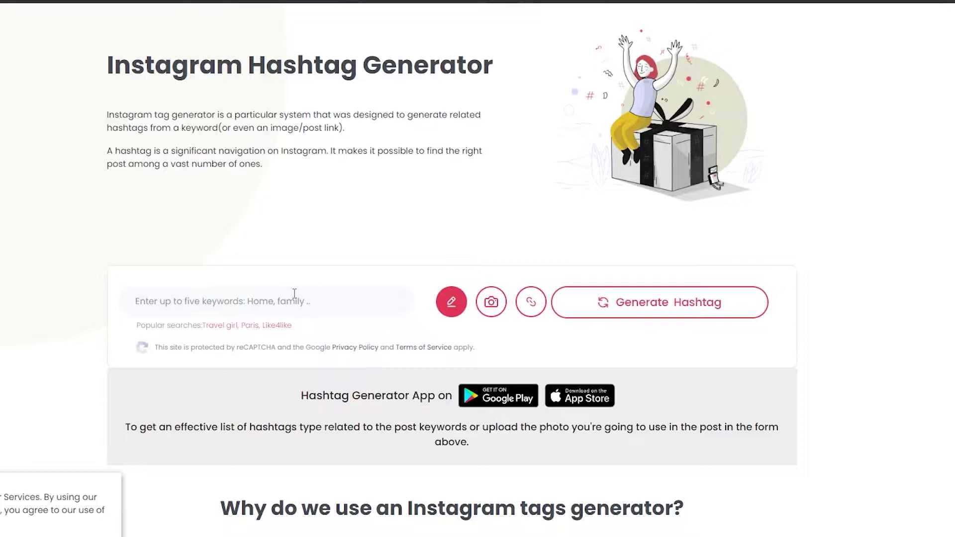
type("NFT")
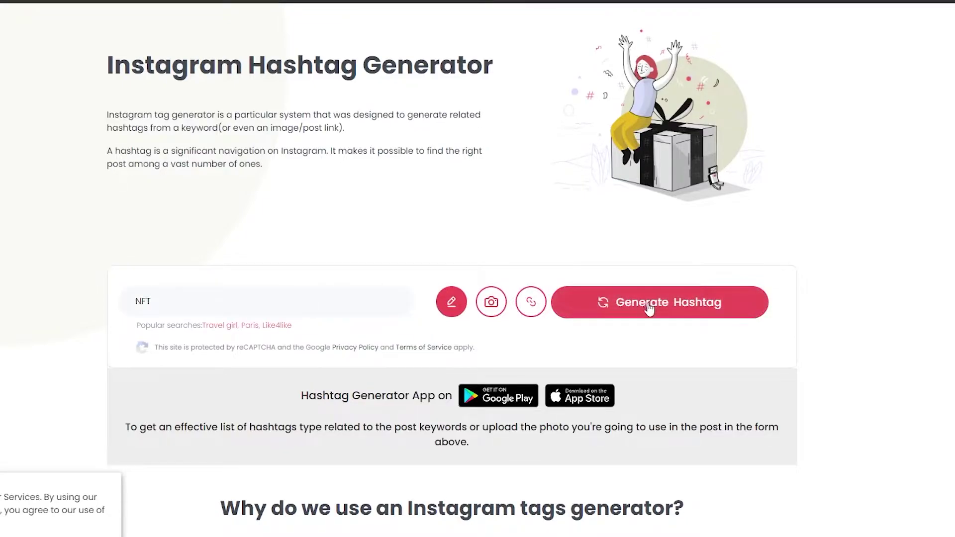
left_click(664, 315)
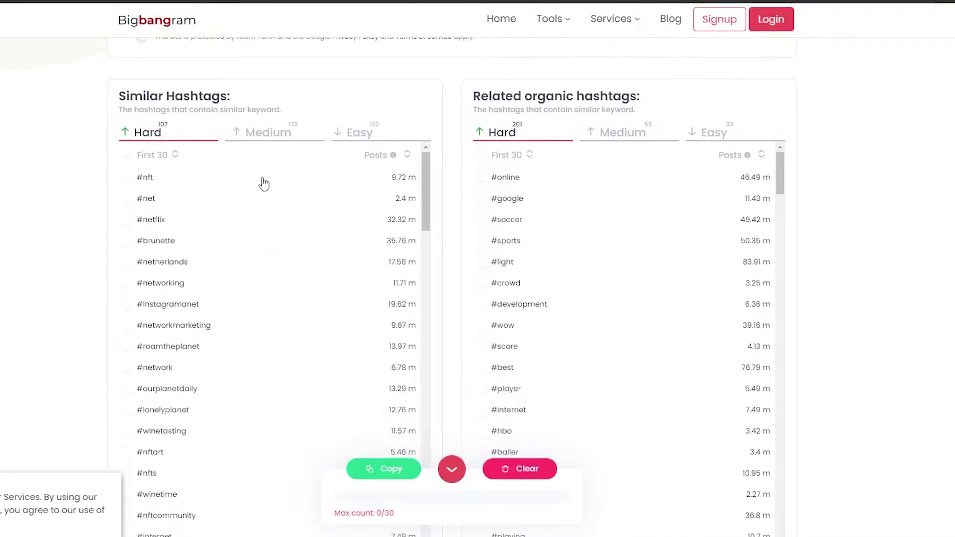
left_click_drag(137, 179, 164, 185)
key("ctrl+c")
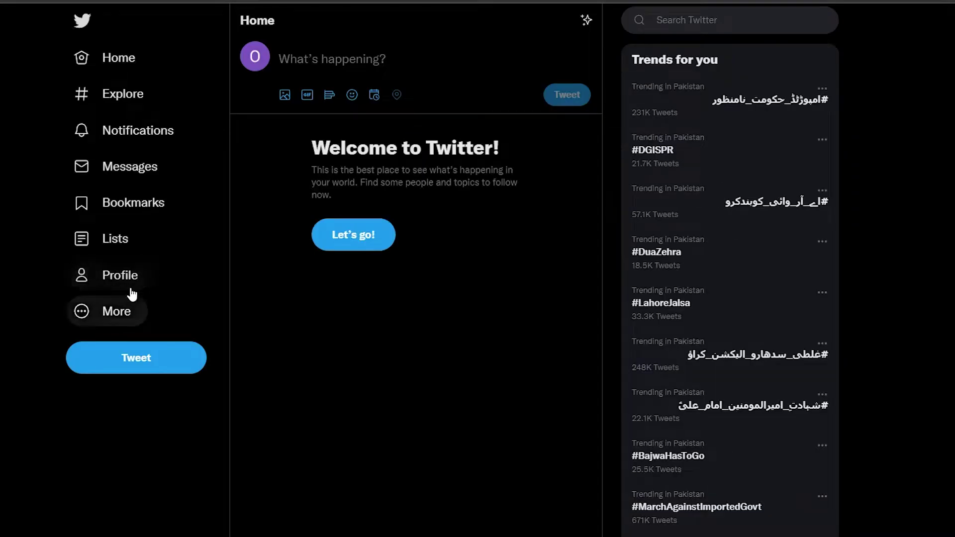
Step: Paste #nft into the Bio field of the Twitter profile editor
left_click(131, 283)
left_click(580, 180)
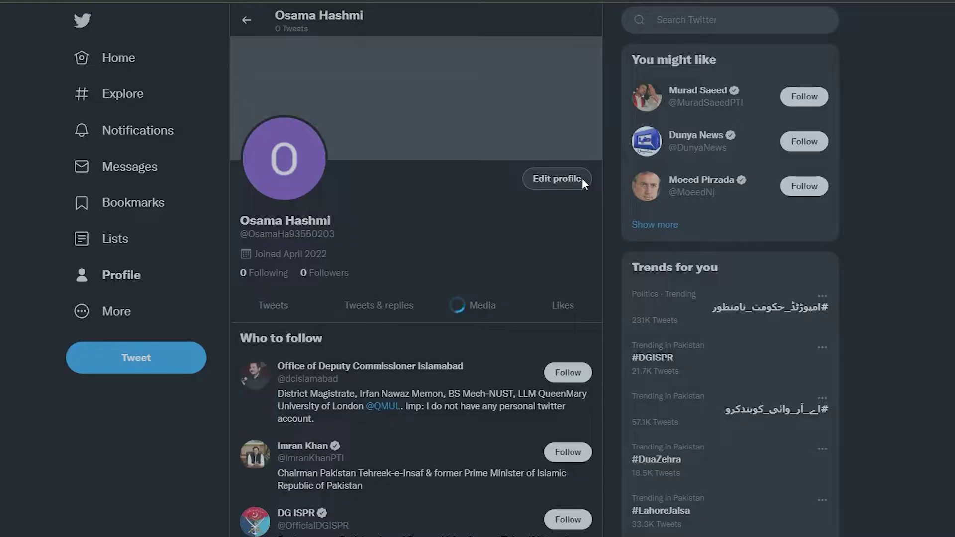
scroll(330, 298, "down", 2)
left_click(330, 323)
key("ctrl+v")
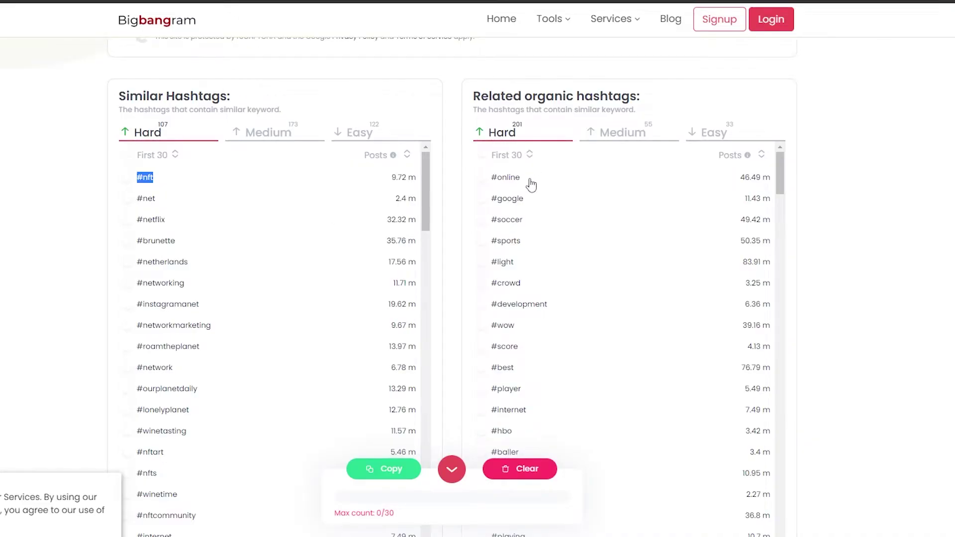
Step: Collect #nftartwork, #nftgiveaway, #nftmarketplace, #nftsstories and #nftgallery, then paste them into the bio
left_click(254, 137)
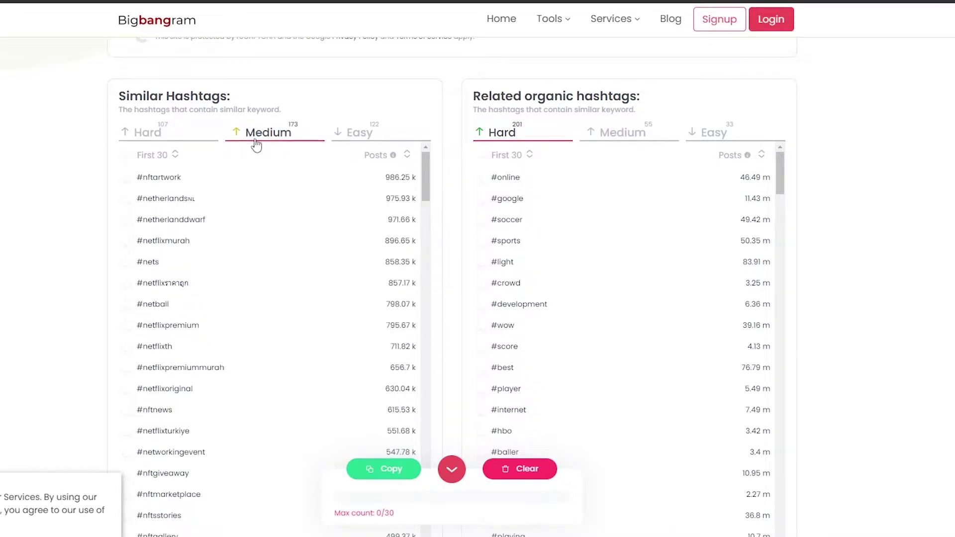
left_click(168, 182)
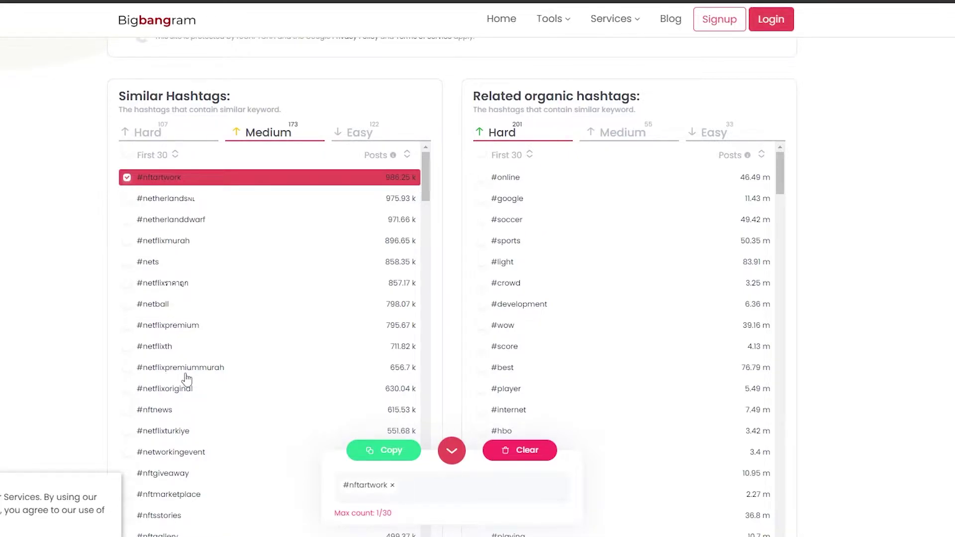
left_click(147, 478)
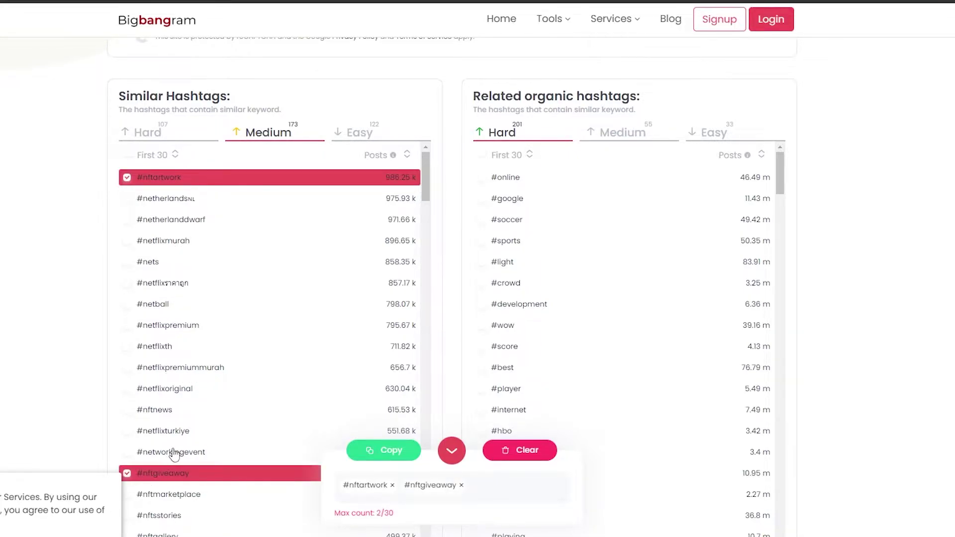
scroll(172, 453, "down", 2)
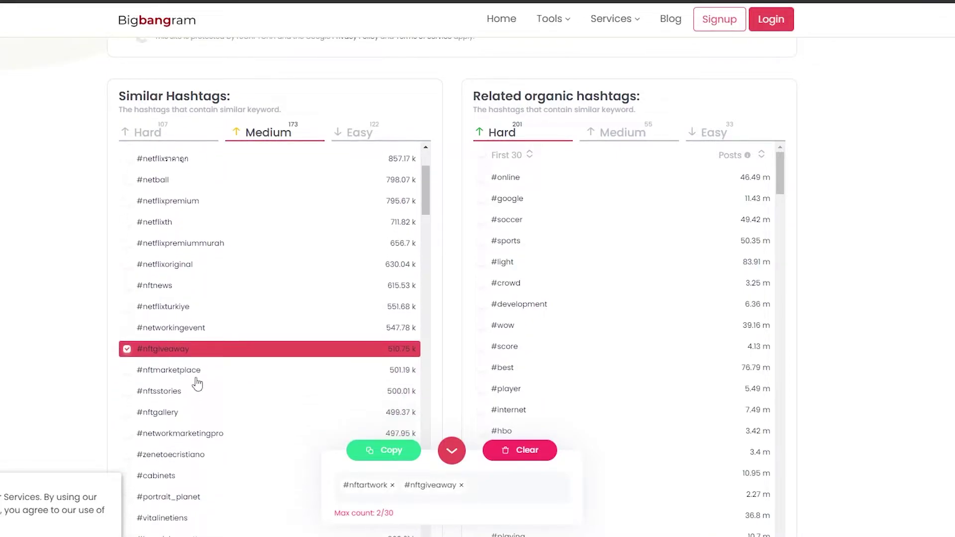
left_click(196, 378)
left_click(194, 394)
scroll(193, 397, "down", 1)
left_click(198, 350)
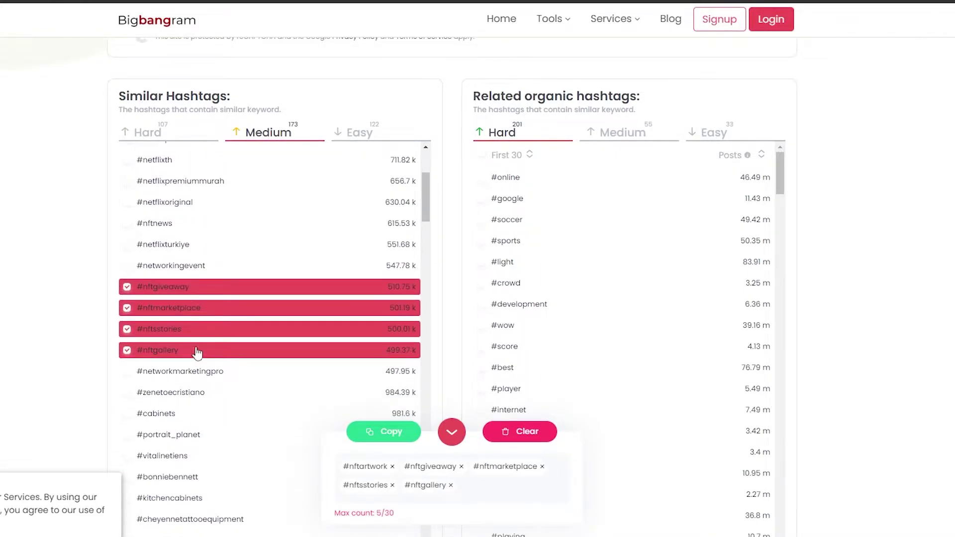
left_click(405, 432)
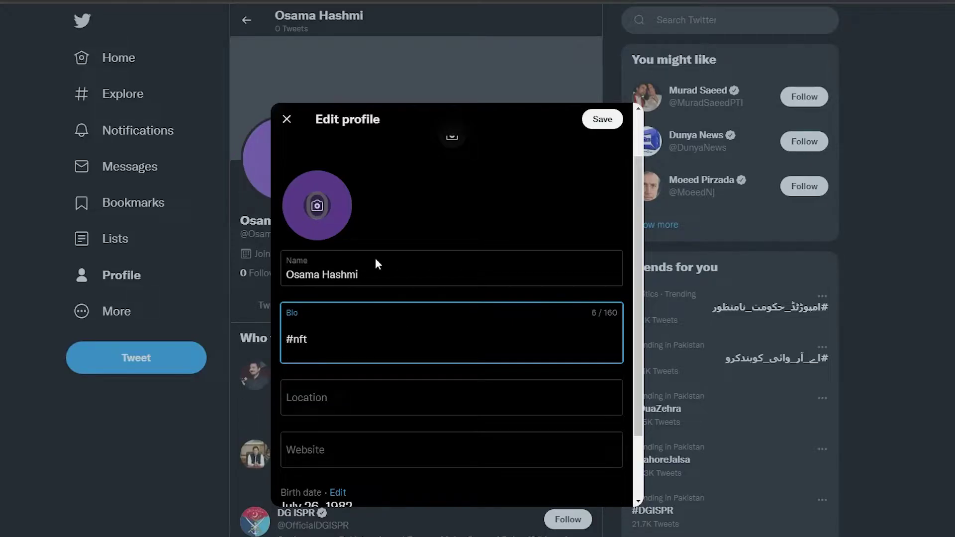
key("ctrl+v")
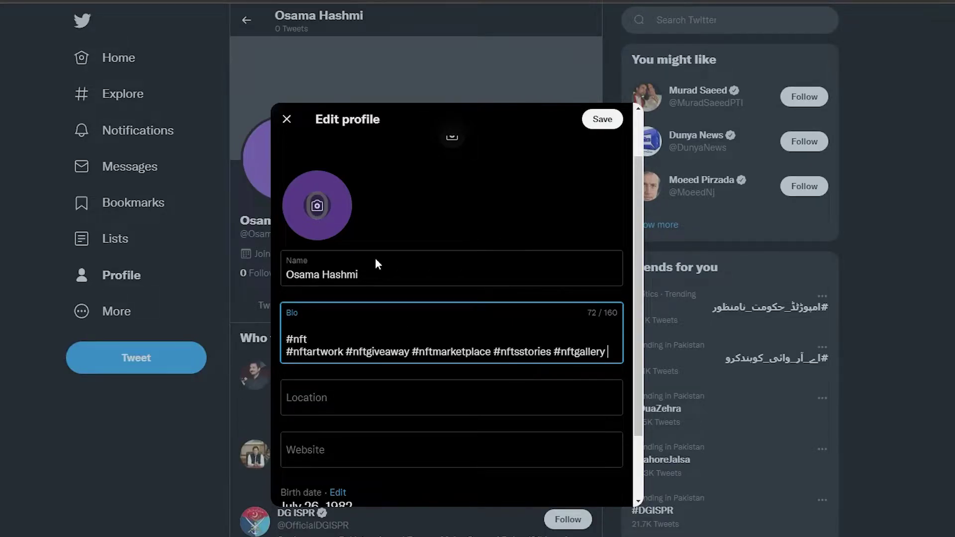
scroll(542, 139, "up", 2)
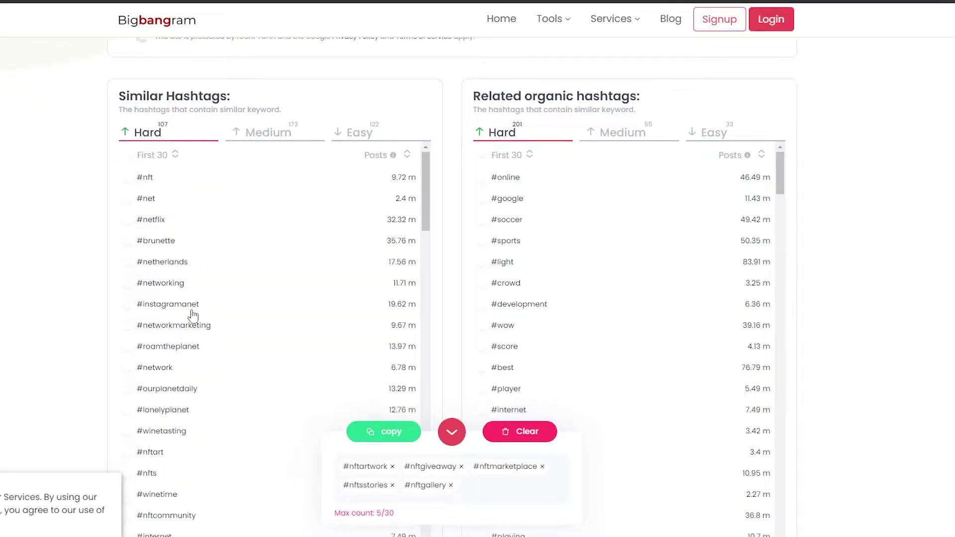
Step: Add #nfts, #nftart, #nftcommunity, #nftcollector and #nftartist, then copy all ten collected hashtags
scroll(192, 318, "down", 3)
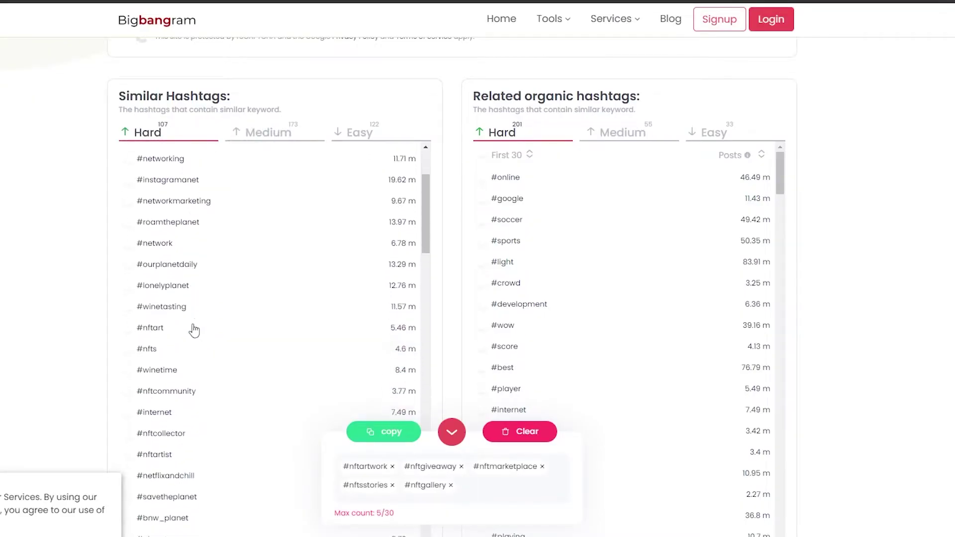
left_click(149, 354)
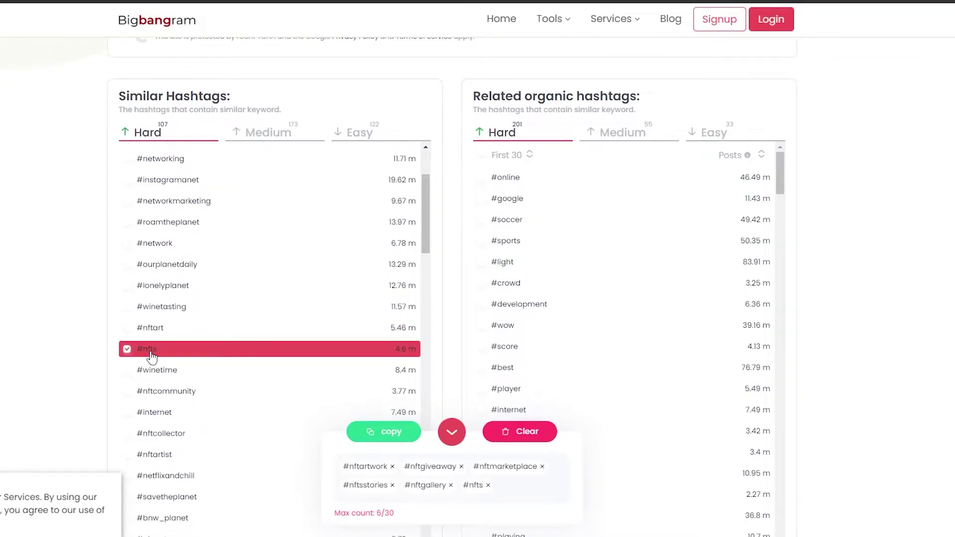
left_click(170, 329)
scroll(172, 318, "down", 3)
left_click(198, 266)
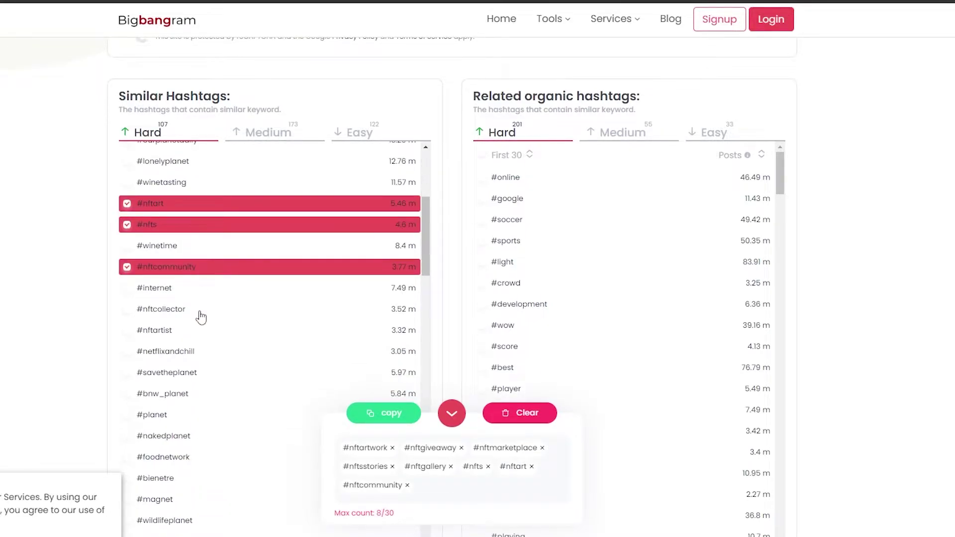
left_click(201, 316)
left_click(201, 339)
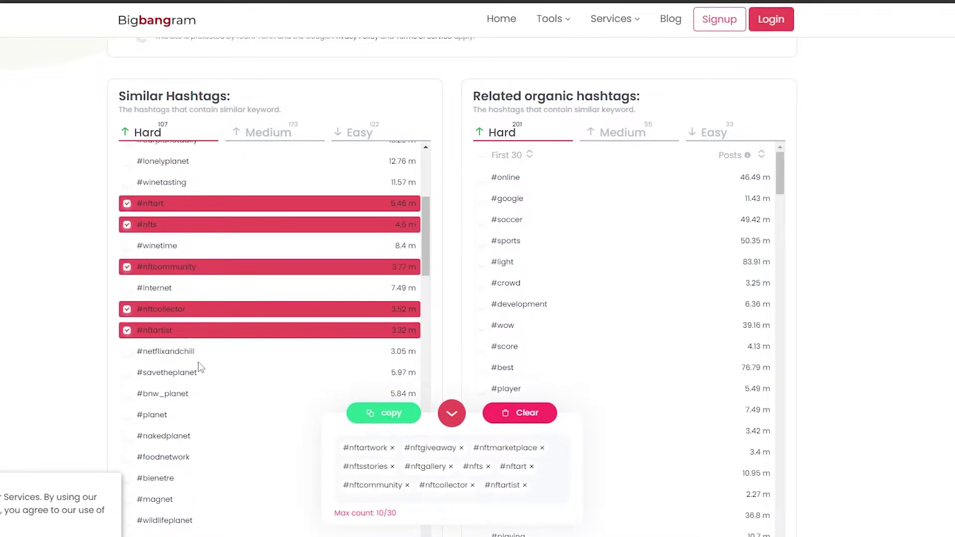
scroll(198, 362, "down", 3)
left_click(383, 413)
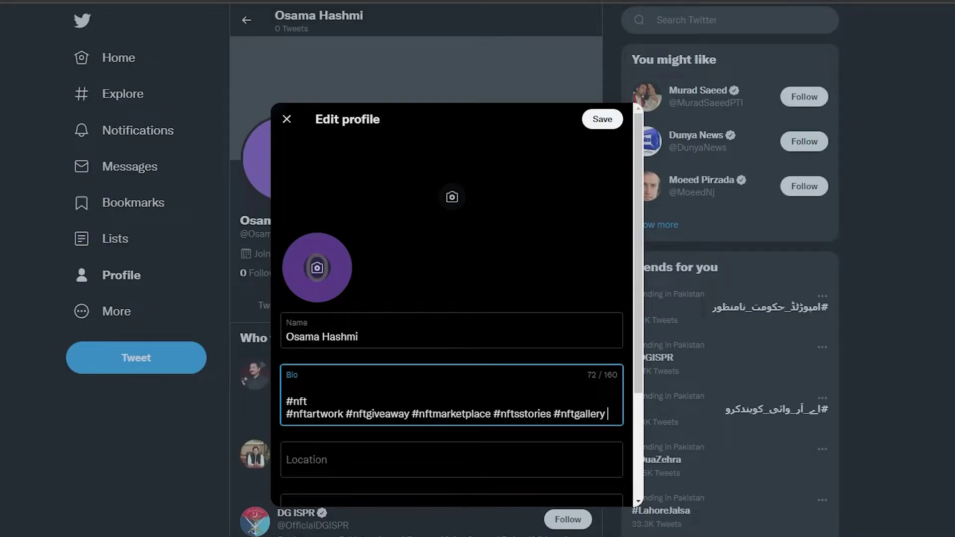
Step: Paste the second hashtag line into the bio, save, and revisit the name, location and website fields
key("ctrl+v")
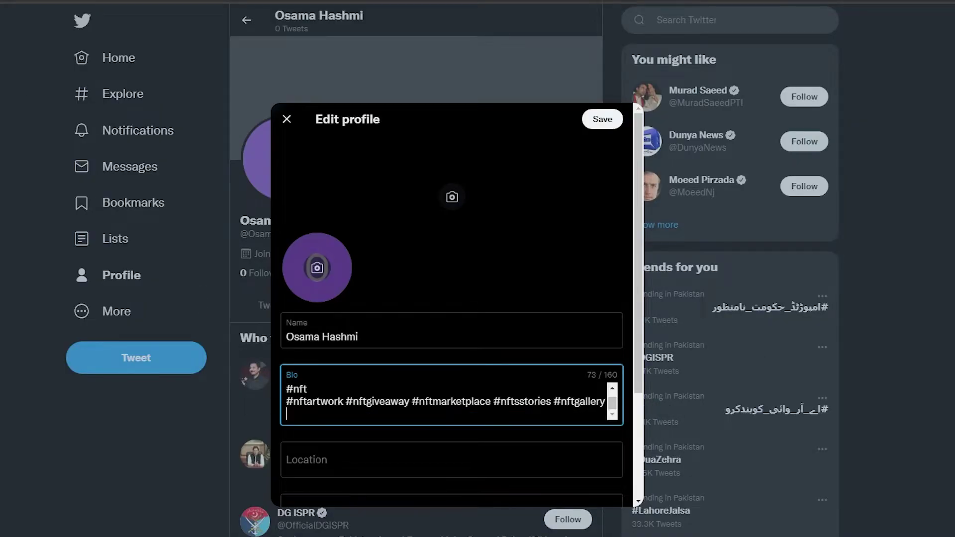
left_click(606, 122)
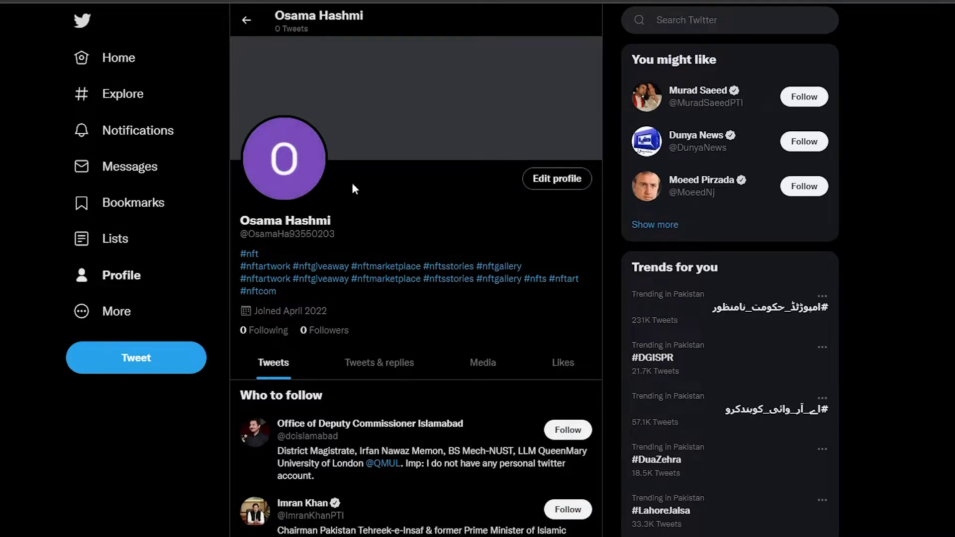
left_click(550, 179)
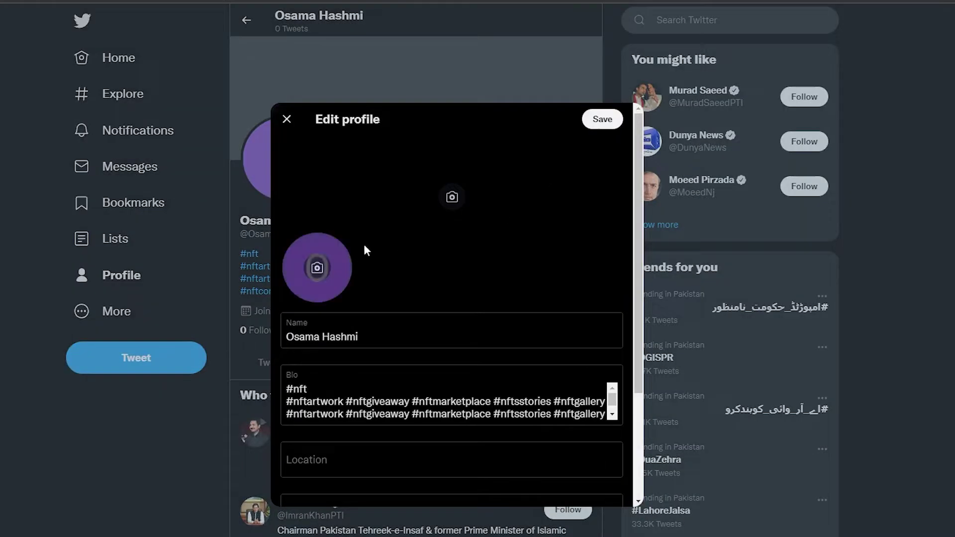
left_click(333, 332)
scroll(348, 324, "down", 3)
left_click(365, 338)
scroll(396, 388, "down", 1)
left_click(396, 383)
scroll(552, 213, "up", 5)
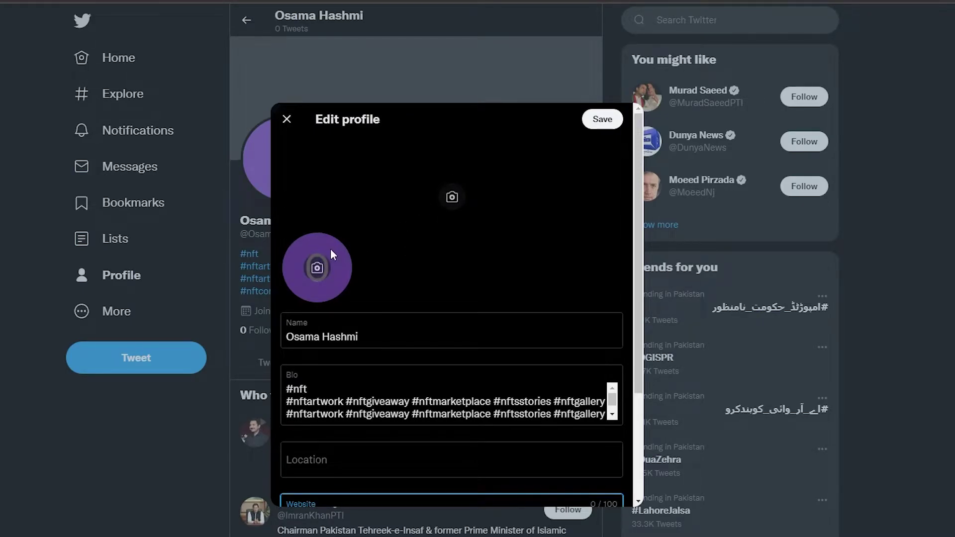
Step: Set punk image 15 from the assets folder as the avatar, adjusting its crop before applying
left_click(317, 267)
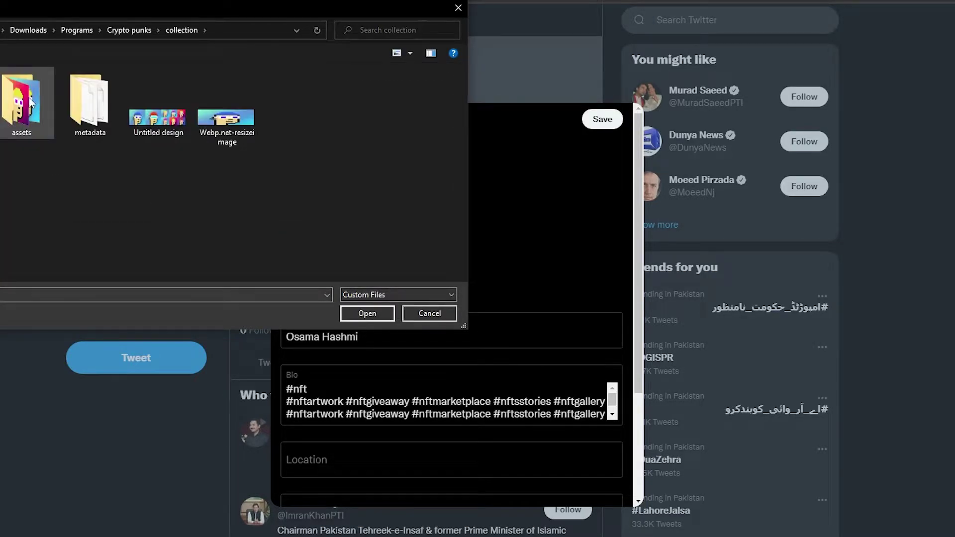
double_click(29, 101)
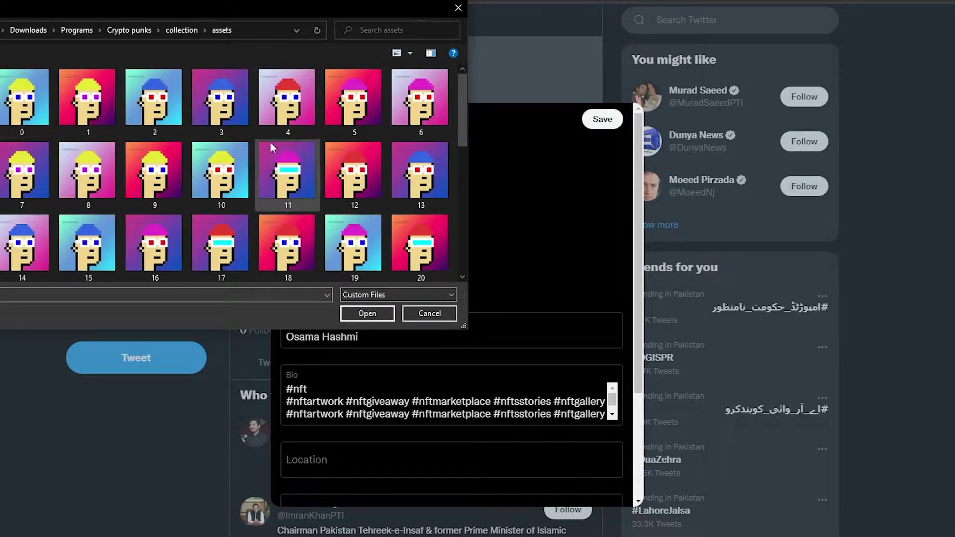
scroll(144, 231, "down", 4)
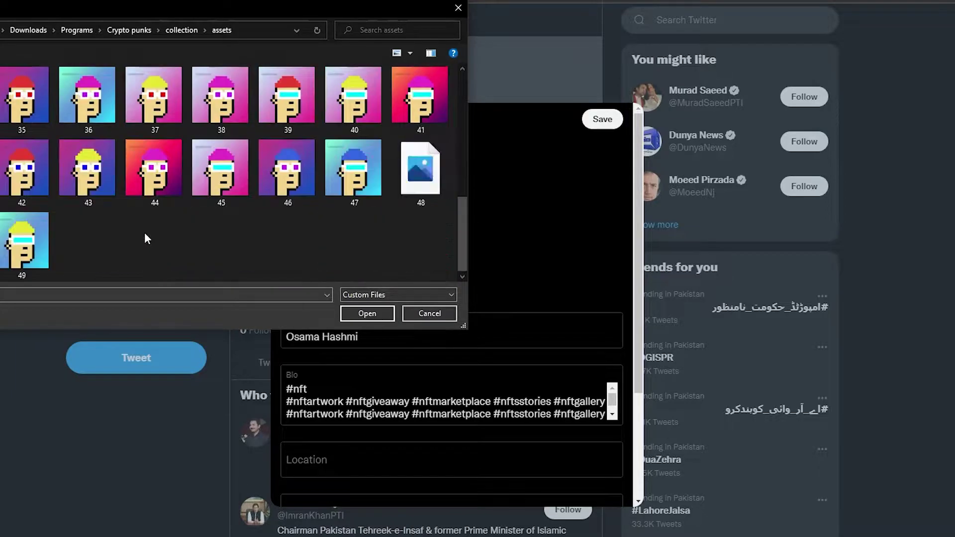
scroll(31, 215, "up", 2)
scroll(31, 214, "up", 3)
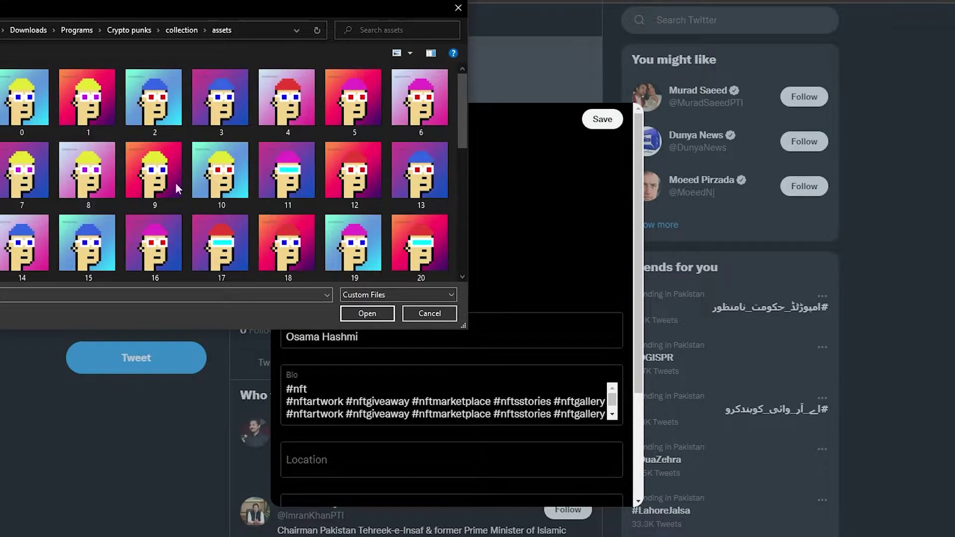
left_click(96, 244)
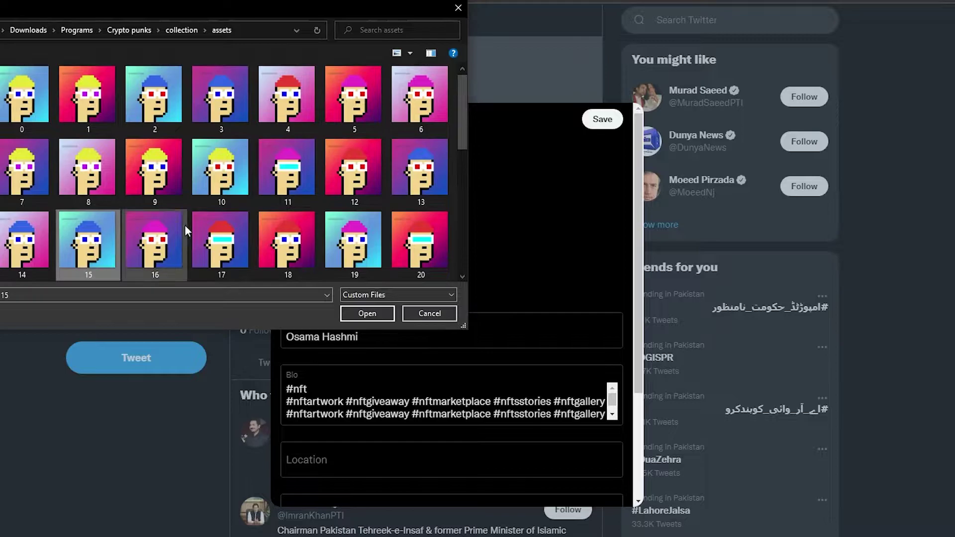
left_click(363, 313)
scroll(356, 283, "up", 4)
left_click_drag(529, 406, 529, 402)
scroll(526, 401, "down", 1)
left_click_drag(448, 422, 438, 414)
left_click(611, 119)
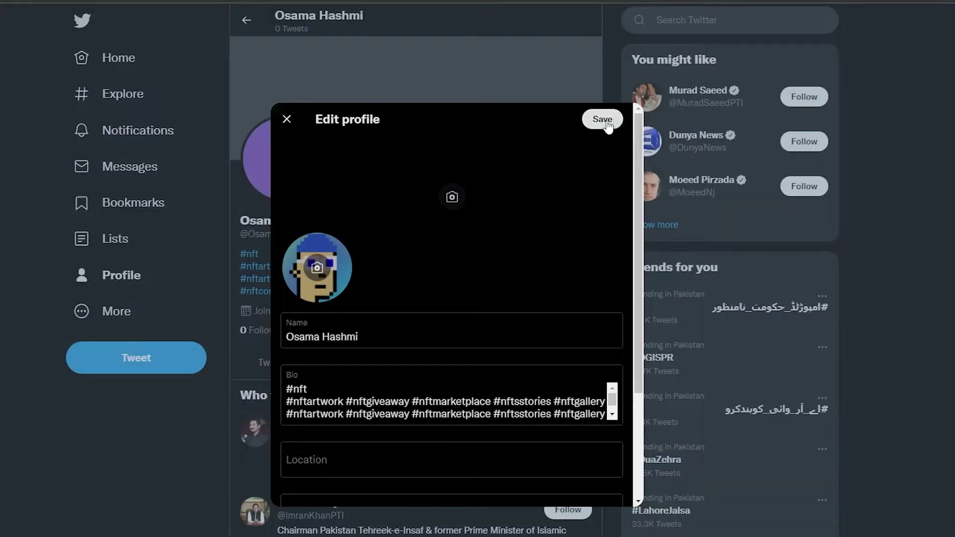
Step: Set the Untitled design image from Downloads as the header, shifting it within the crop
left_click(452, 197)
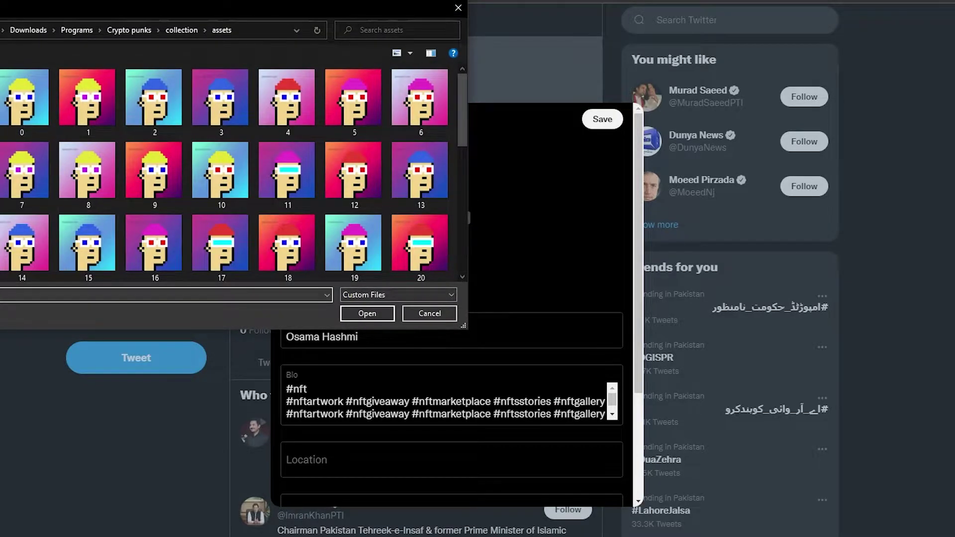
left_click(28, 30)
left_click(11, 107)
key("Return")
mouse_move(509, 324)
left_mouse_down()
mouse_move(529, 254)
mouse_move(526, 327)
left_mouse_up()
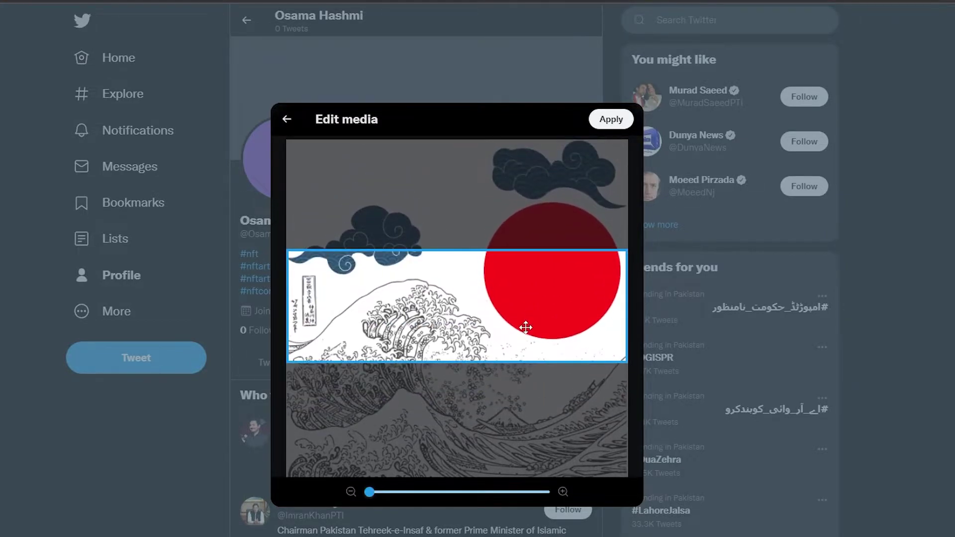
left_click(611, 120)
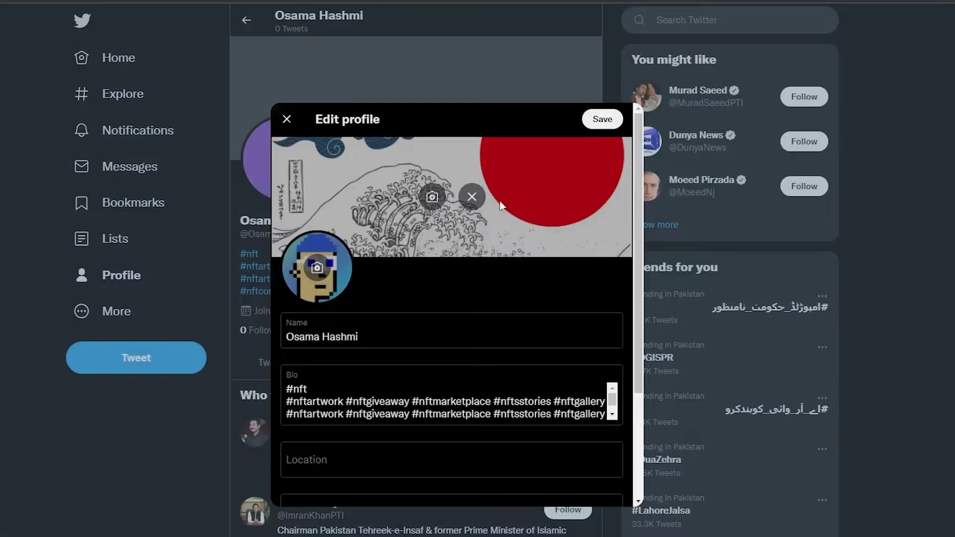
Step: Save the profile with the new punk avatar and wave-and-sun header
left_click(605, 118)
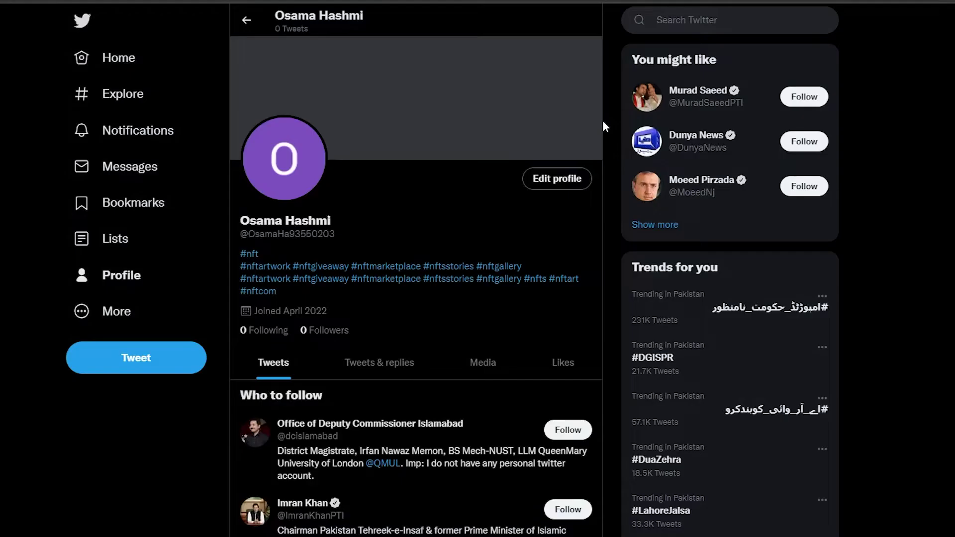
scroll(24, 72, "down", 1)
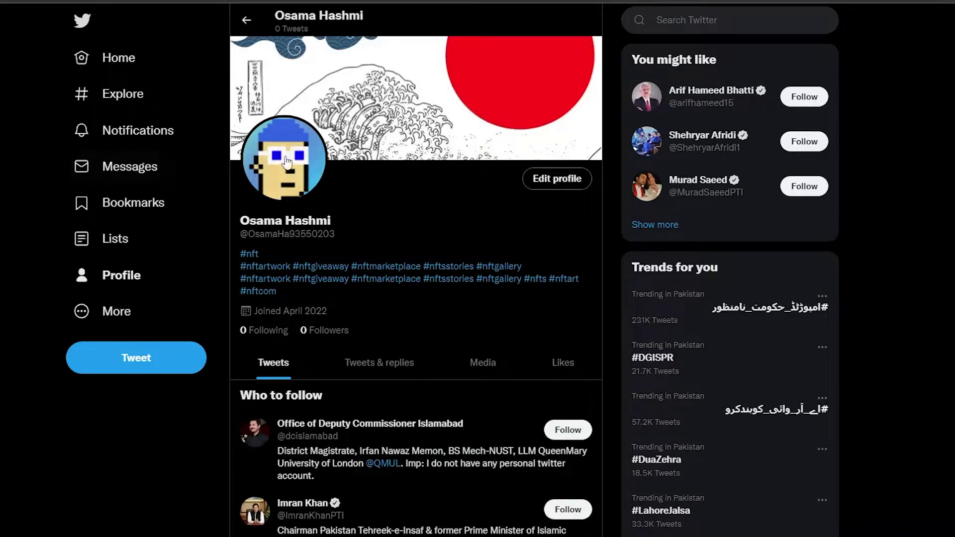
scroll(376, 192, "down", 3)
scroll(378, 196, "up", 3)
Step: Search 'nft', open the #NFTCommunity results, and browse the matching accounts for Super Apes Club
left_click(85, 66)
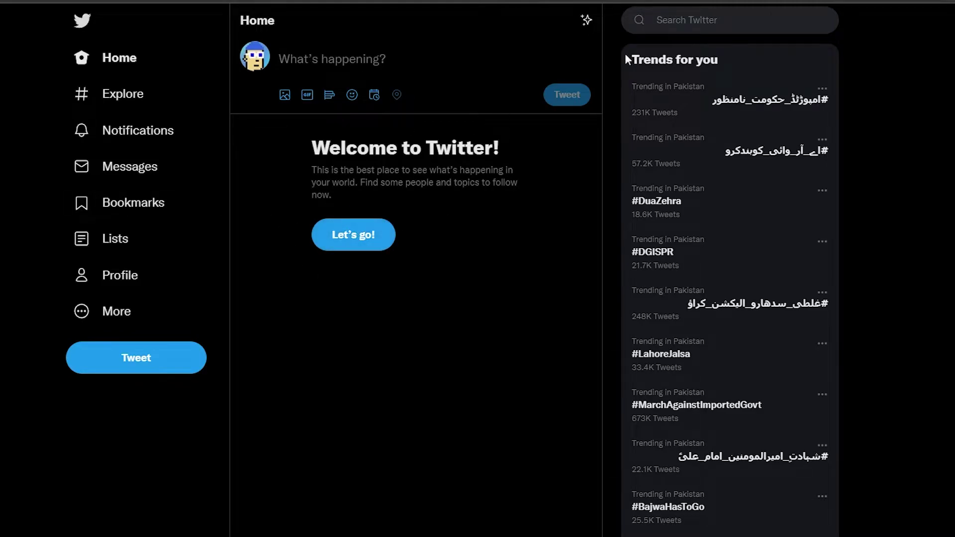
left_click(696, 20)
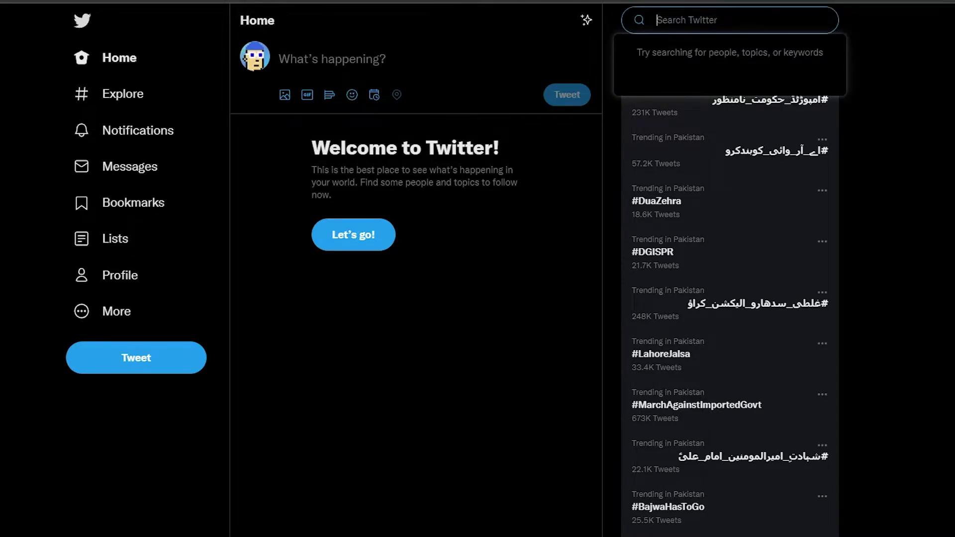
type("nf")
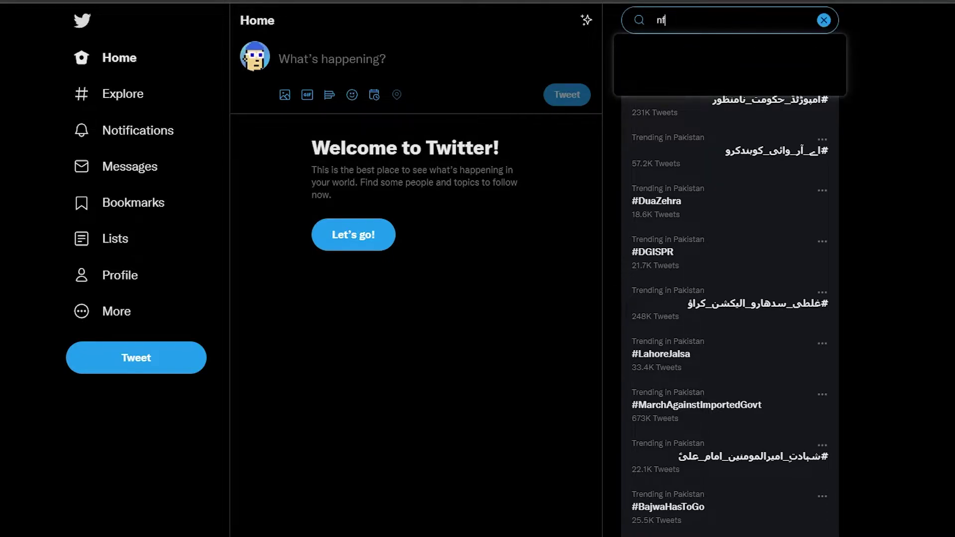
type("t")
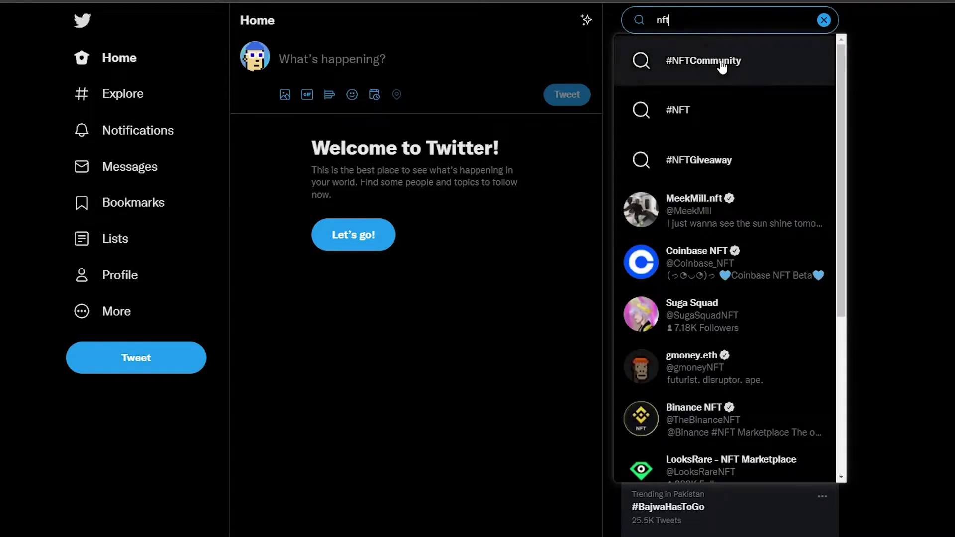
left_click(720, 64)
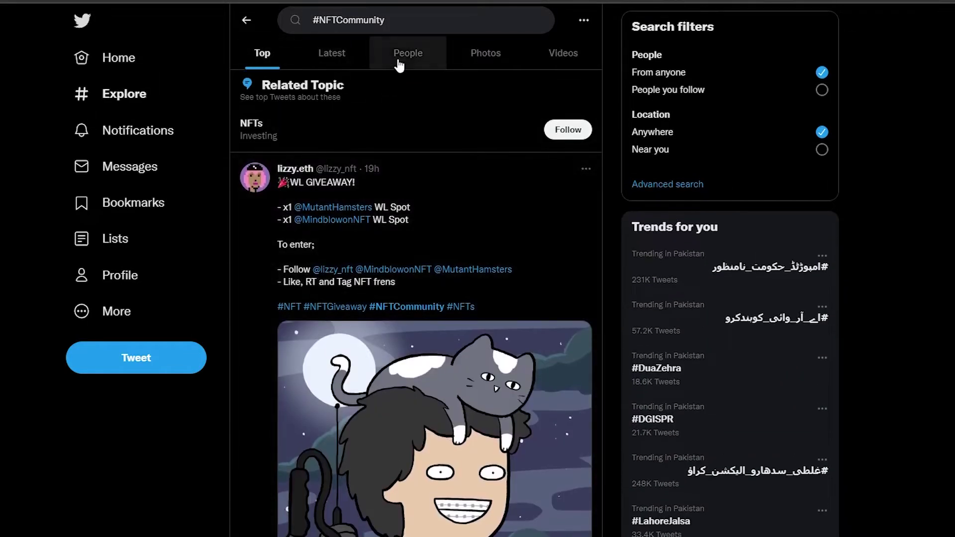
left_click(401, 63)
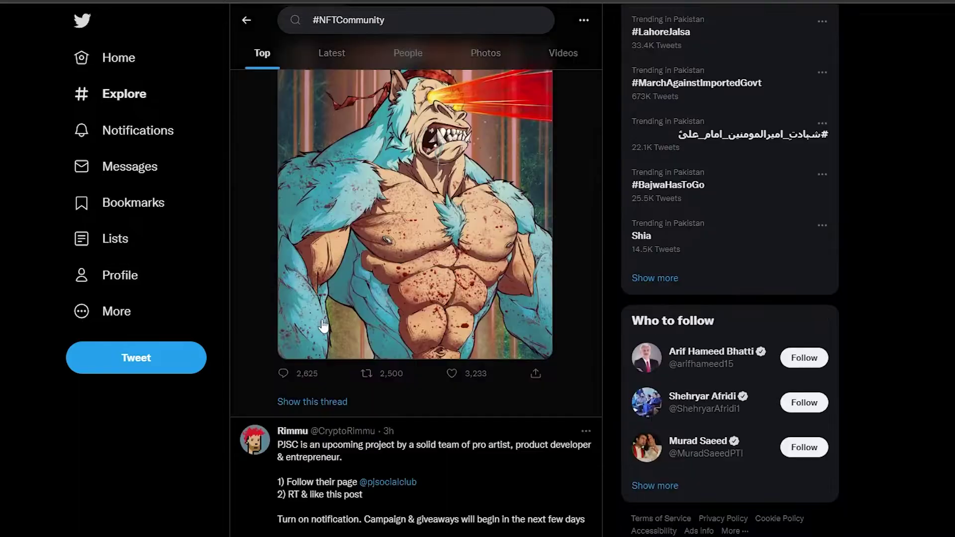
scroll(322, 324, "down", 8)
scroll(322, 324, "up", 7)
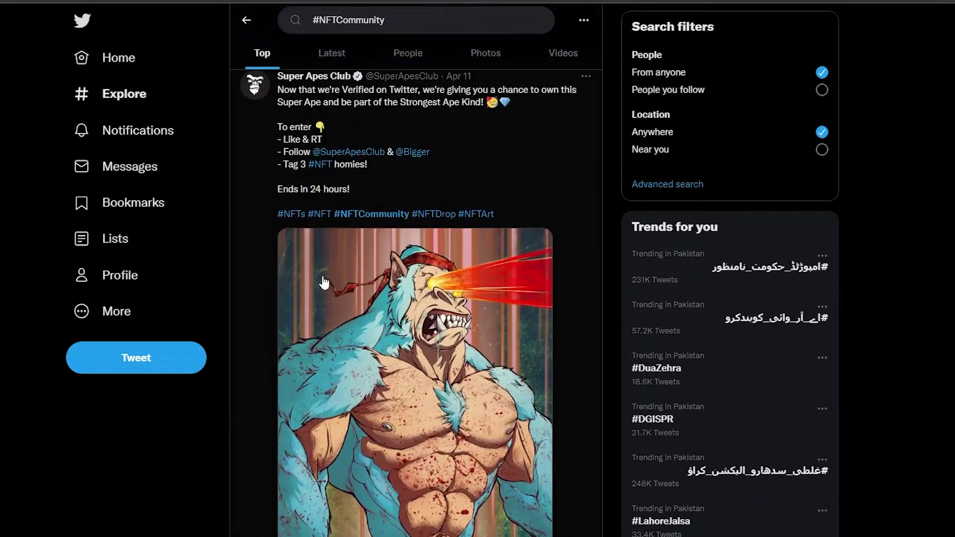
scroll(322, 280, "up", 2)
Step: Follow Super Apes Club from its profile and open its 64.1K followers list
left_click(298, 189)
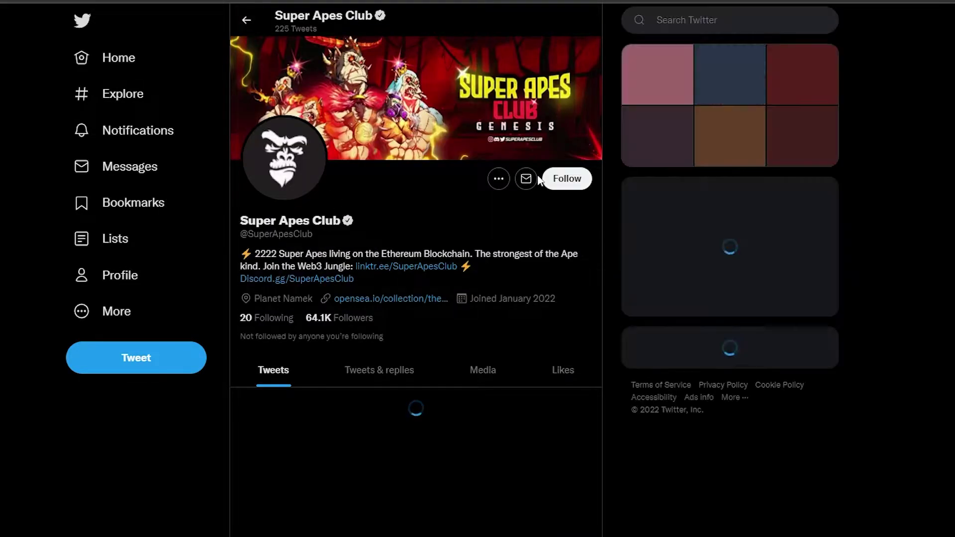
left_click(552, 179)
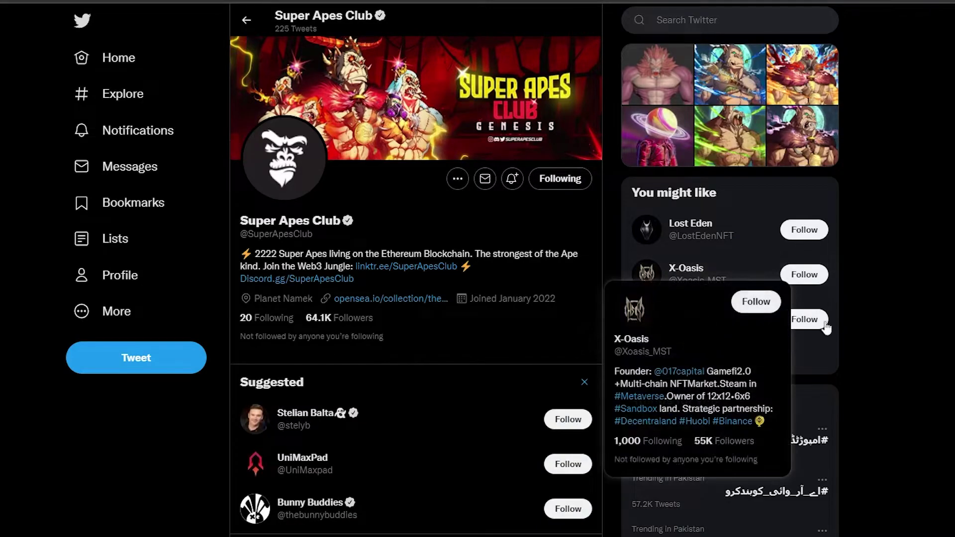
left_click(723, 322)
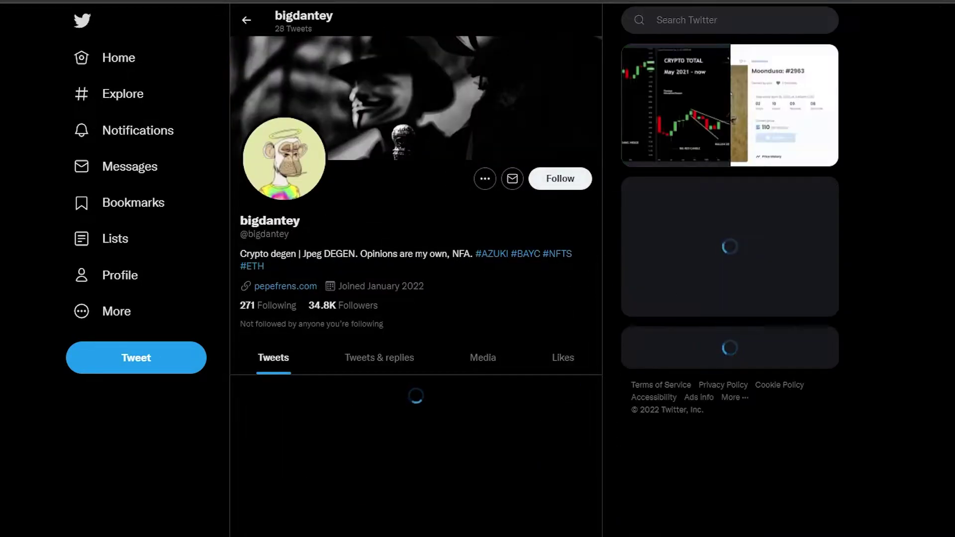
key("alt+Left")
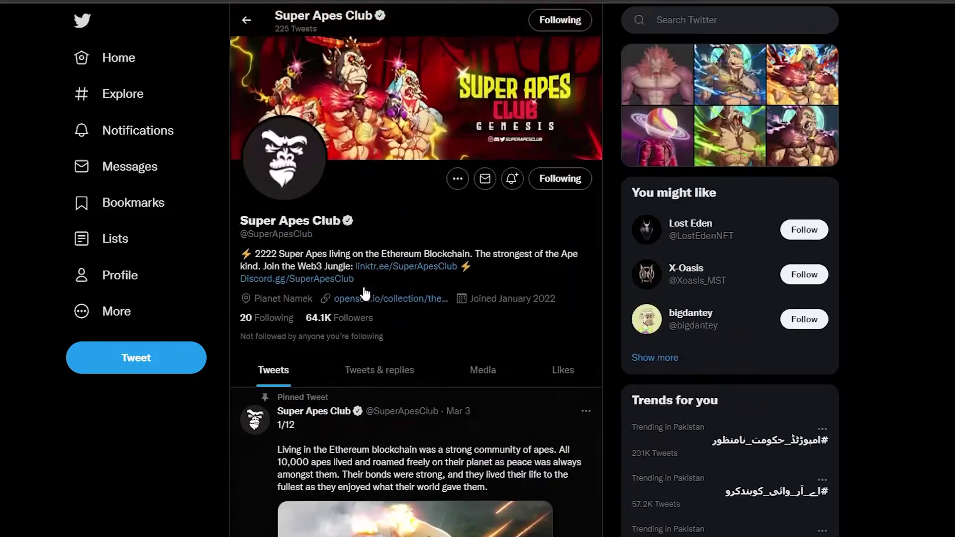
left_click(331, 318)
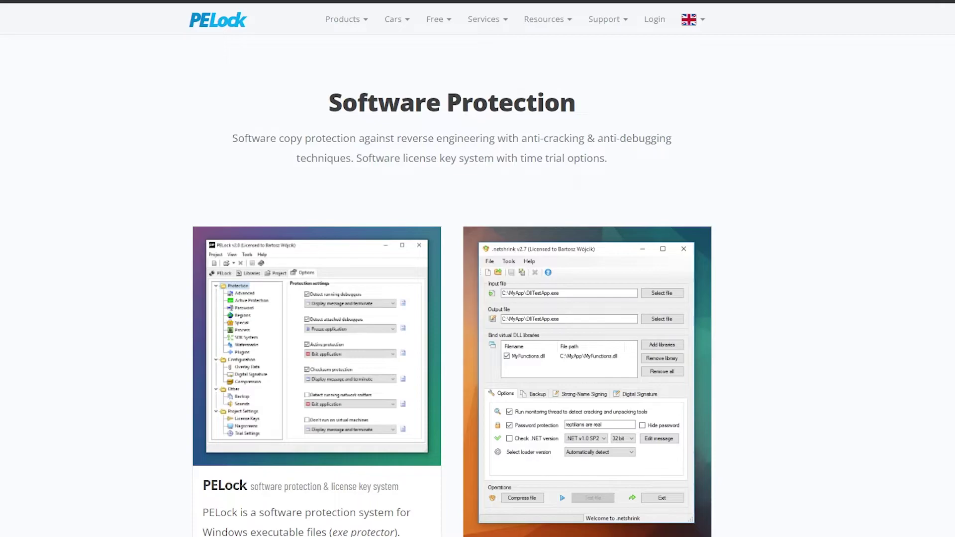
Step: Open PELock's Social Media Bot page and view its platforms: Twitter, TikTok, SoundCloud, LinkedIn, Gettr, Sina Weibo
scroll(38, 219, "down", 4)
scroll(305, 107, "up", 5)
left_click(340, 21)
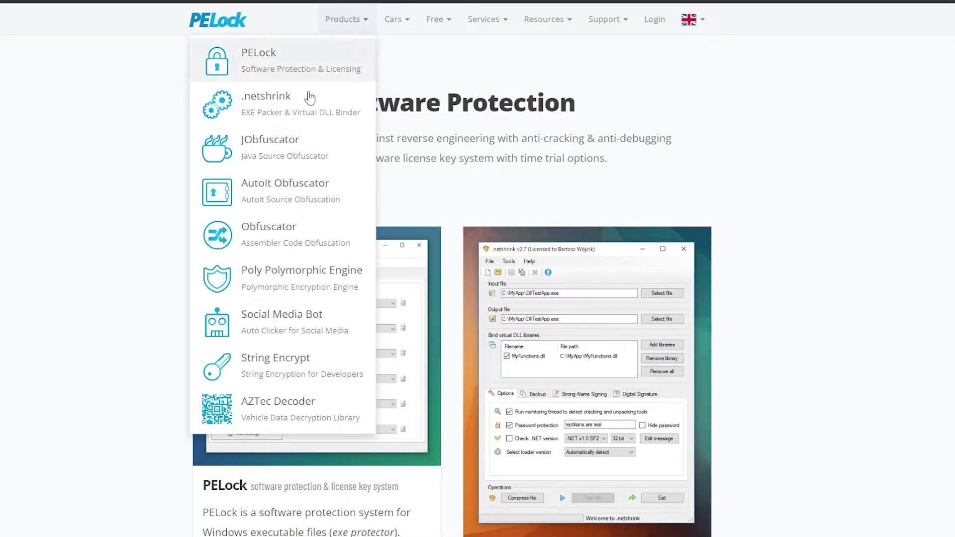
left_click(315, 327)
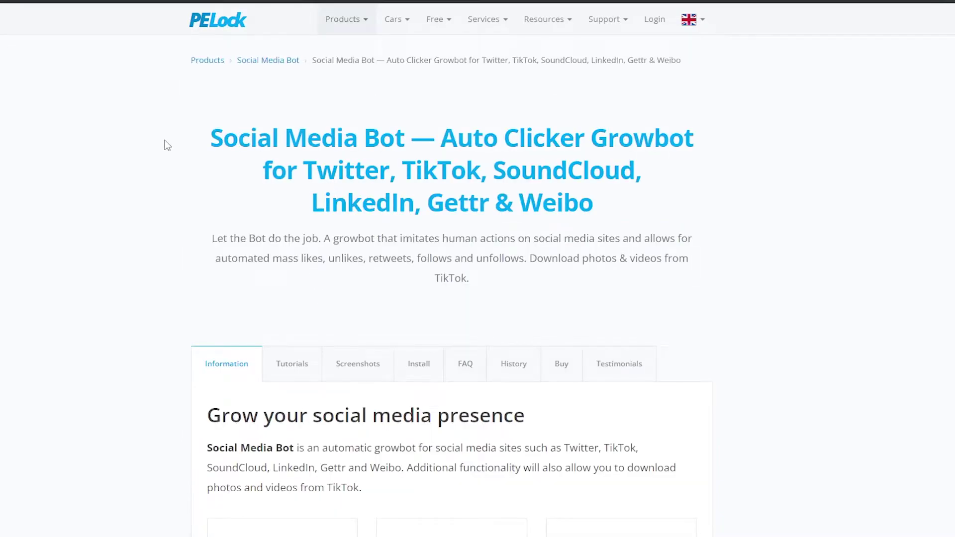
scroll(486, 234, "down", 7)
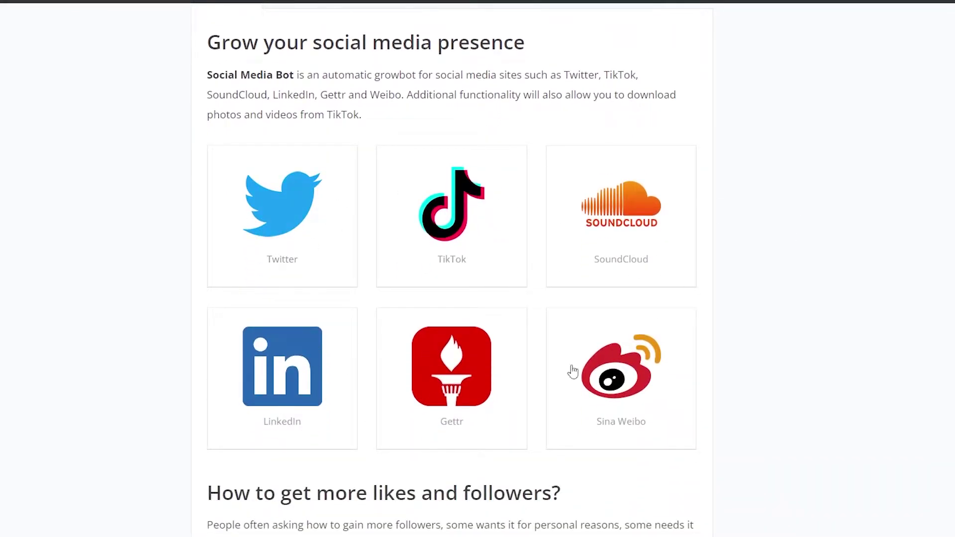
left_click(280, 208)
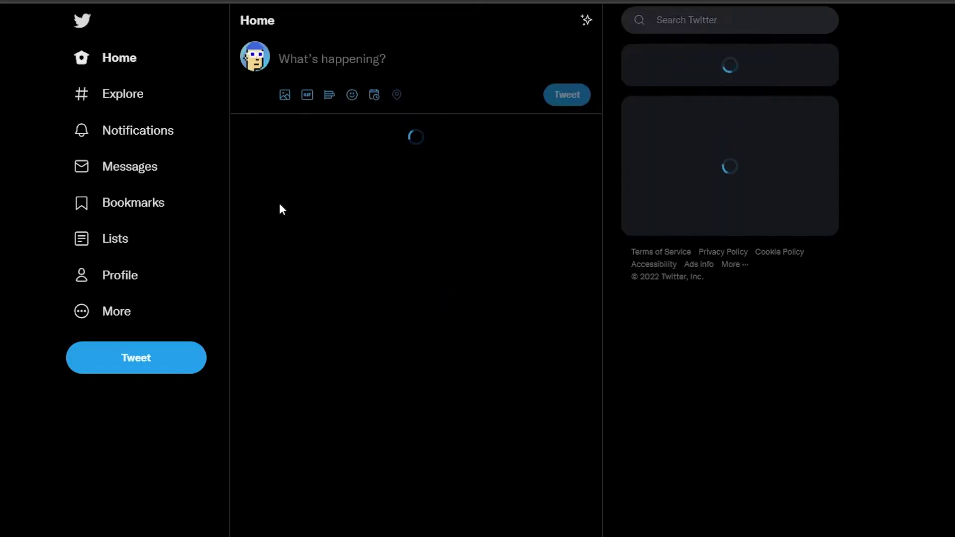
scroll(280, 203, "down", 5)
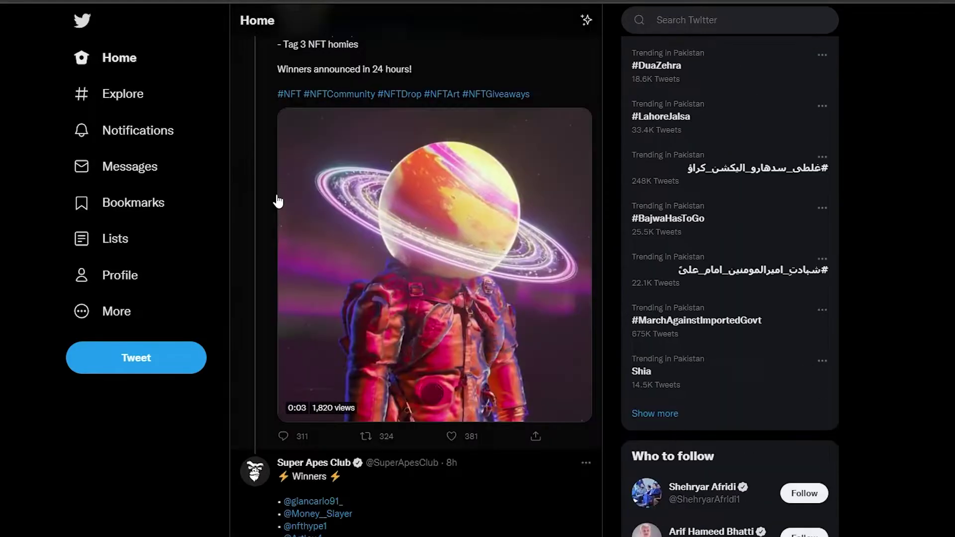
scroll(289, 199, "down", 3)
scroll(288, 196, "up", 4)
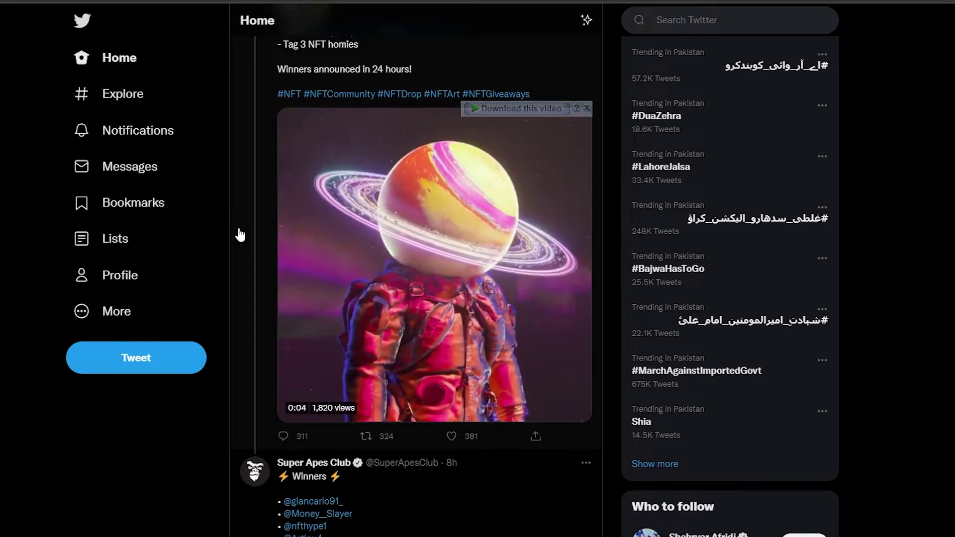
scroll(241, 235, "up", 4)
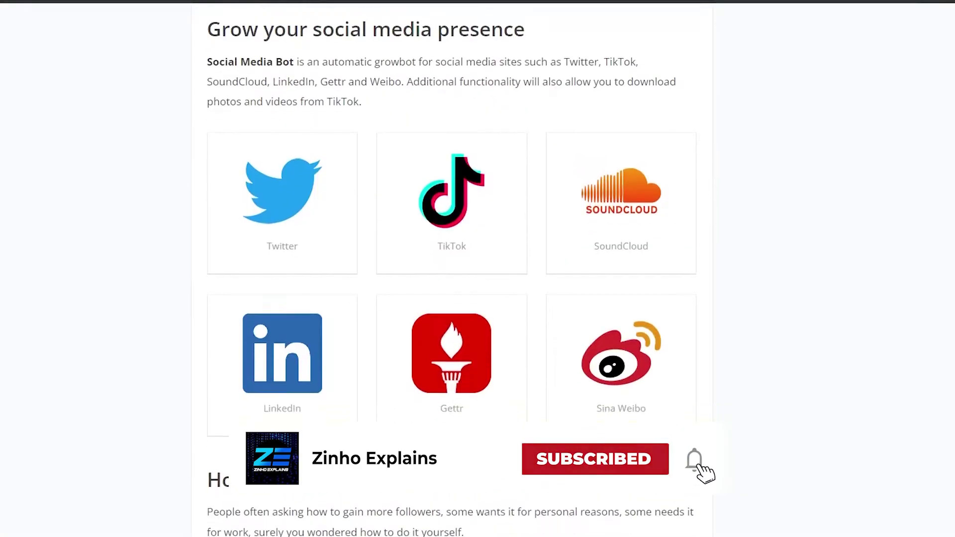
Step: Follow the Install tab's Google Chrome button to the Social Media Bot Chrome Web Store listing
scroll(452, 269, "up", 5)
scroll(369, 496, "up", 3)
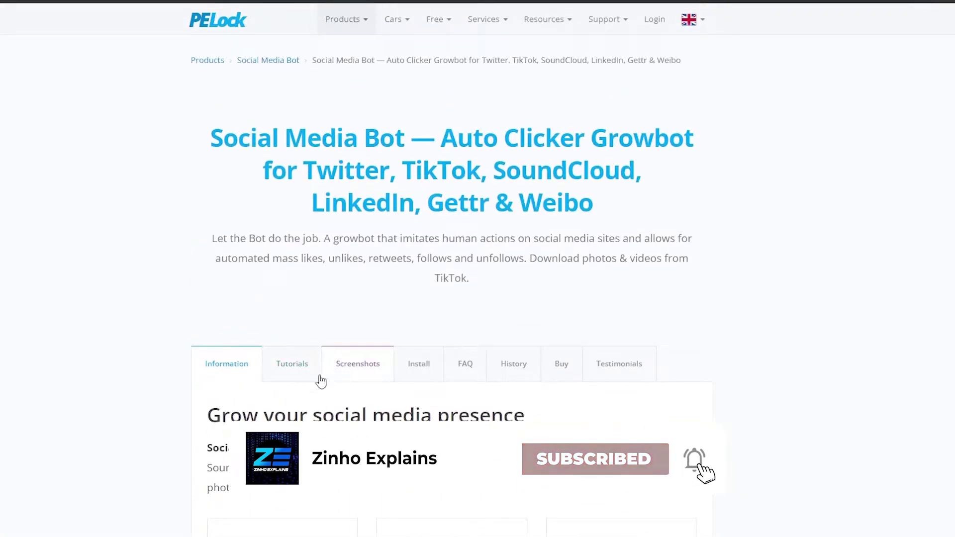
scroll(373, 338, "down", 3)
left_click(425, 247)
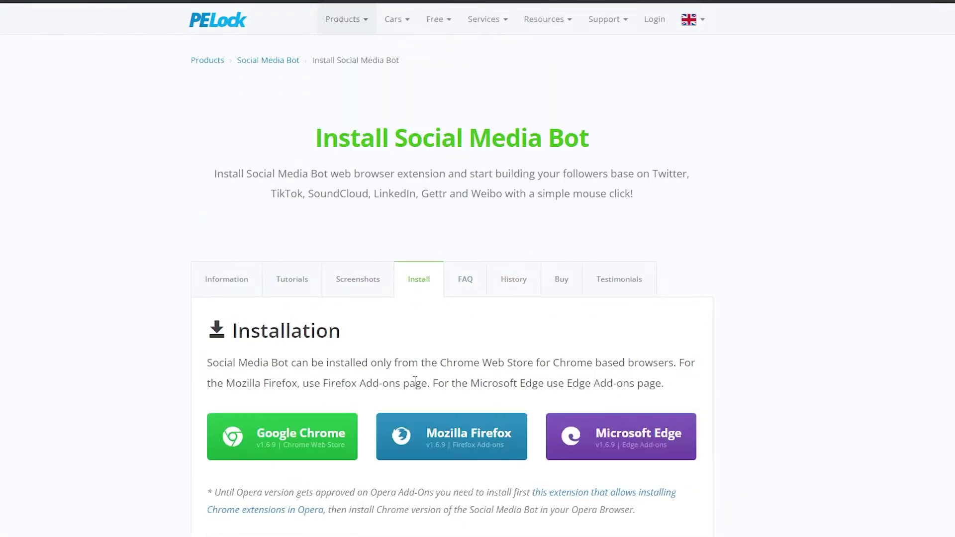
scroll(405, 383, "down", 3)
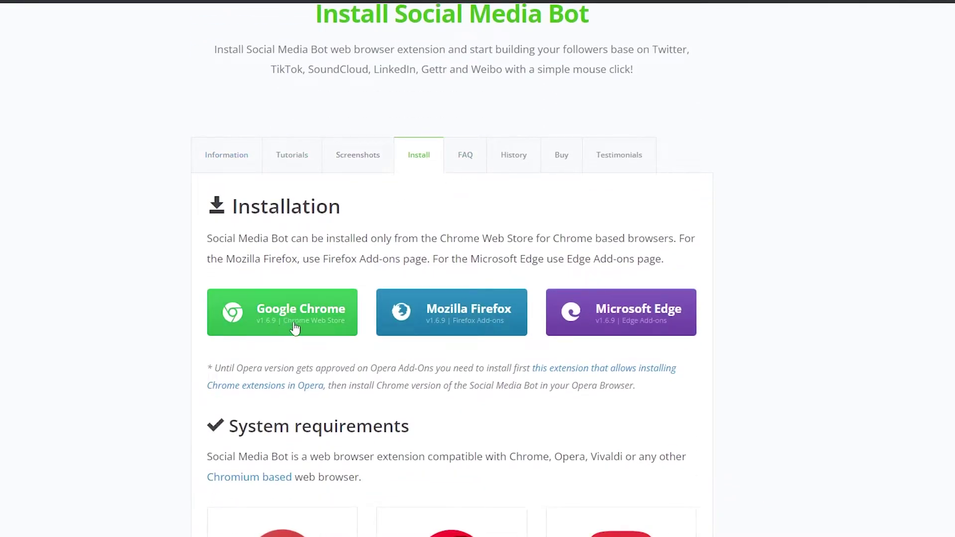
scroll(309, 323, "down", 3)
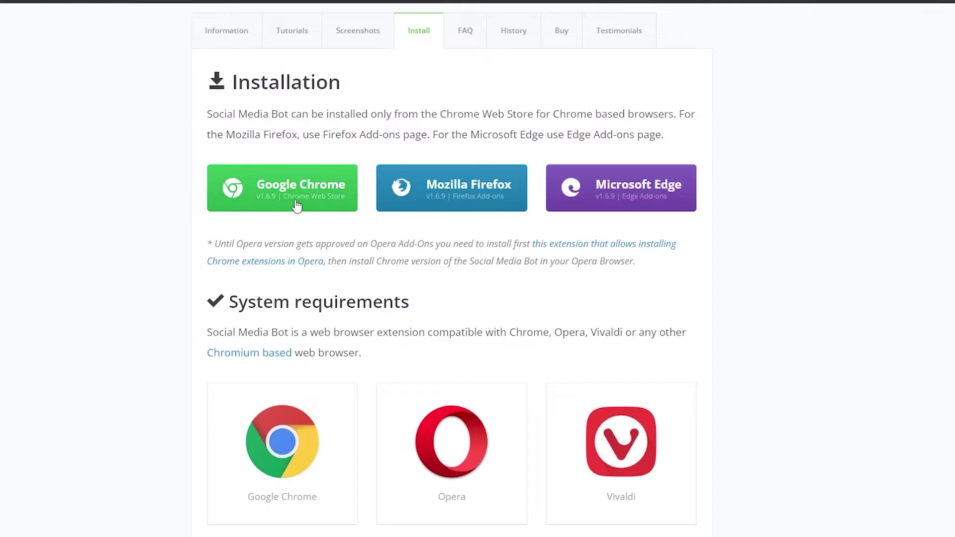
left_click(295, 201)
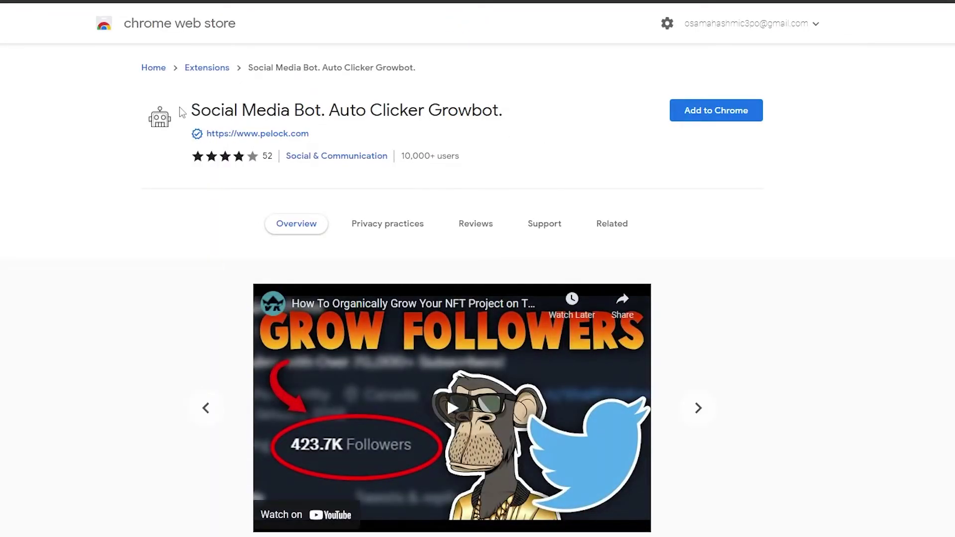
Step: Add the Auto Clicker Growbot extension to Chrome and pin it to the toolbar
left_click(733, 108)
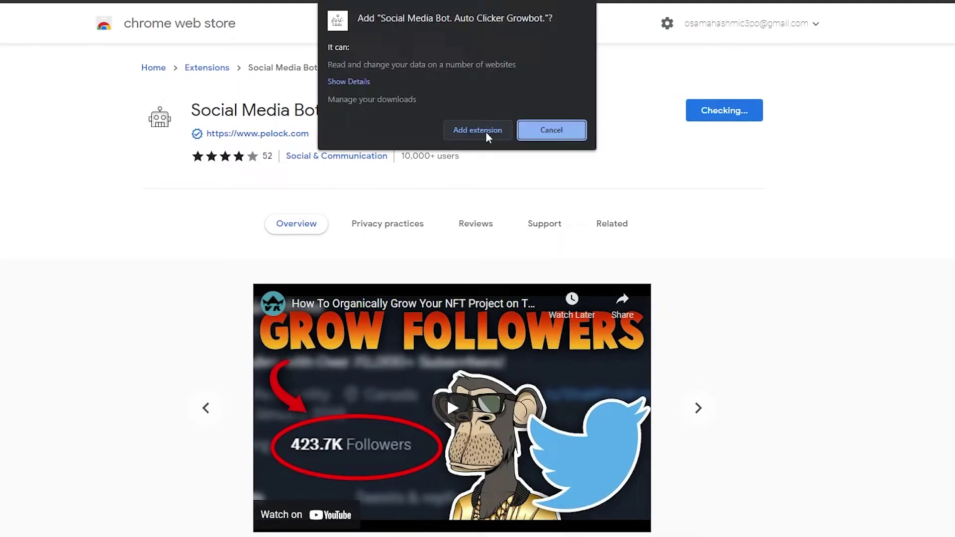
left_click(485, 132)
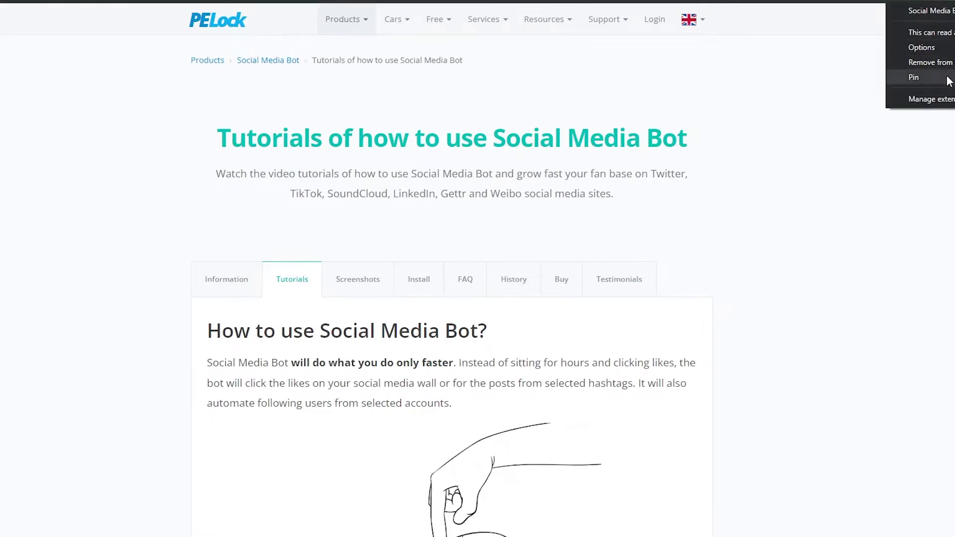
left_click(946, 82)
scroll(502, 388, "down", 9)
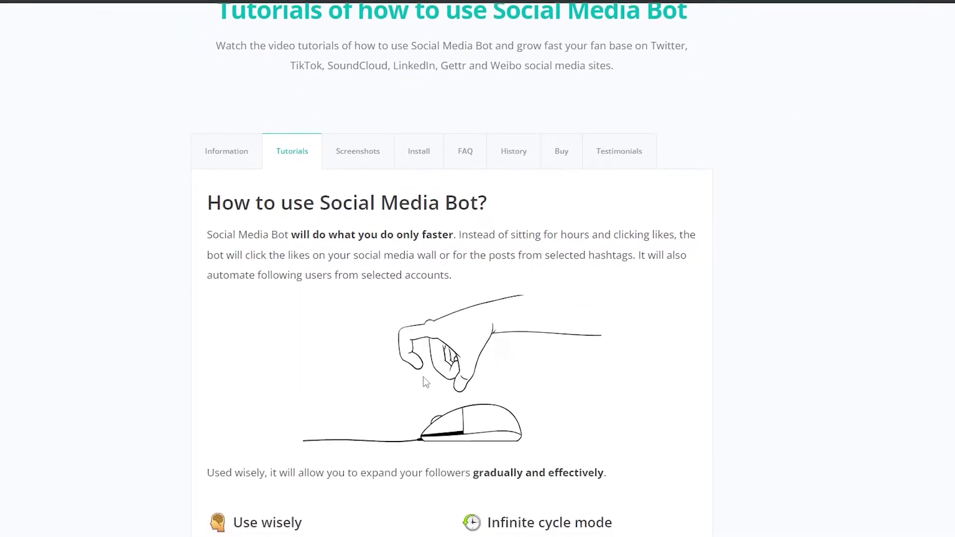
scroll(377, 342, "down", 3)
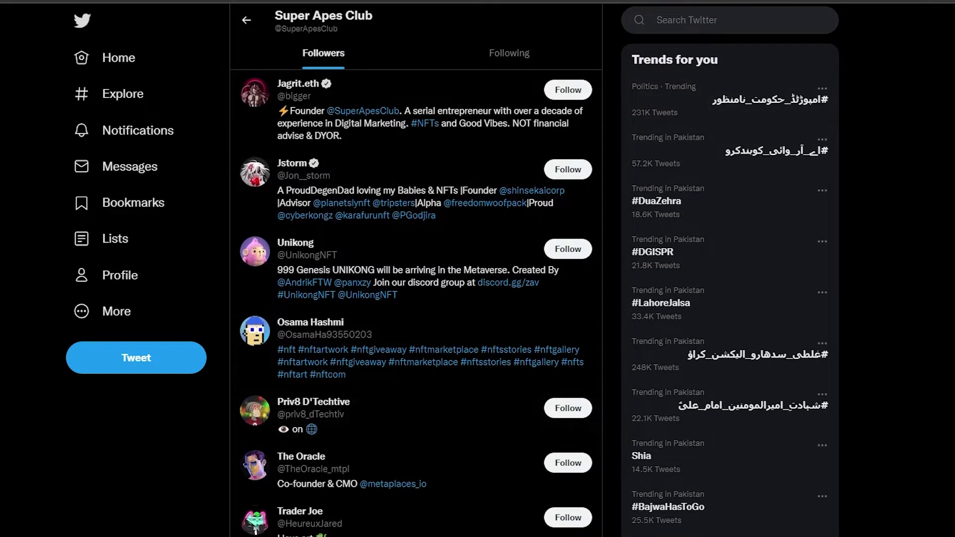
Step: Try starting the bot's timed auto-follow and dismiss the two free-version limitation notices
left_click(940, 1)
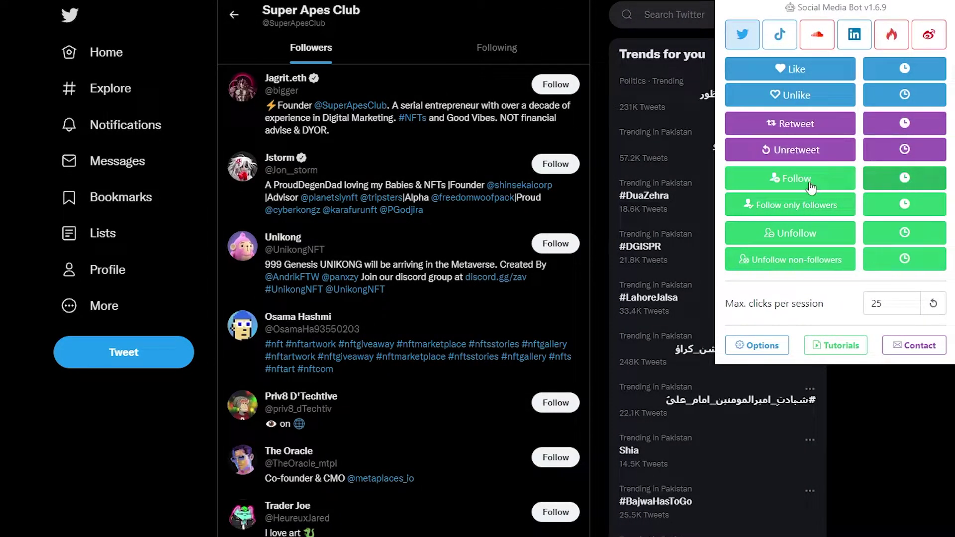
left_click(908, 185)
scroll(417, 308, "down", 3)
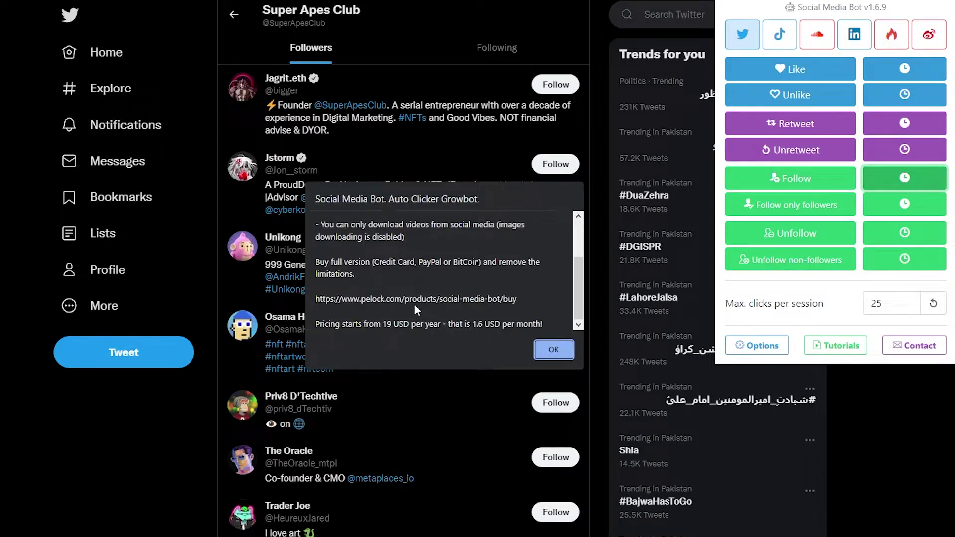
left_click(551, 350)
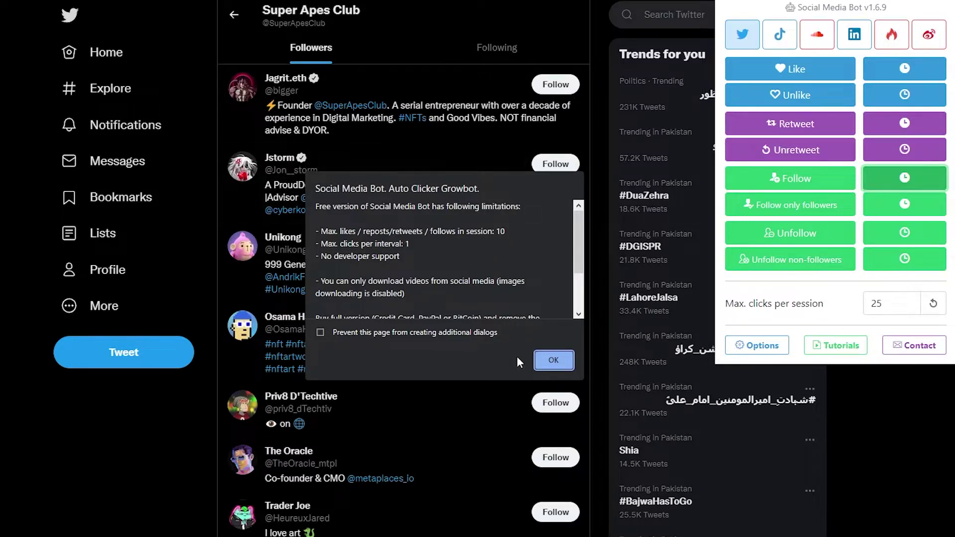
left_click(554, 360)
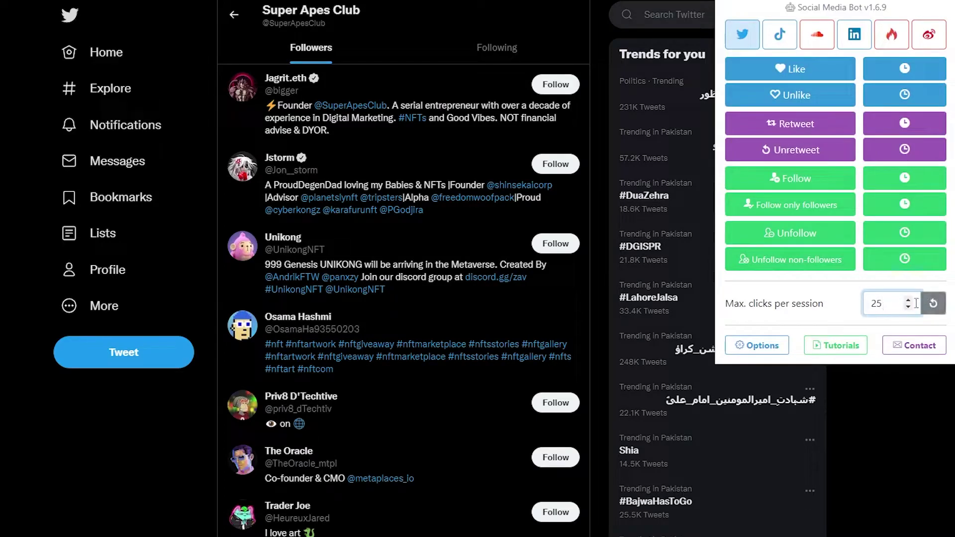
Step: Lower Max. clicks per session to 9 and retry the timed auto-follow
left_click(908, 300)
left_click(908, 300)
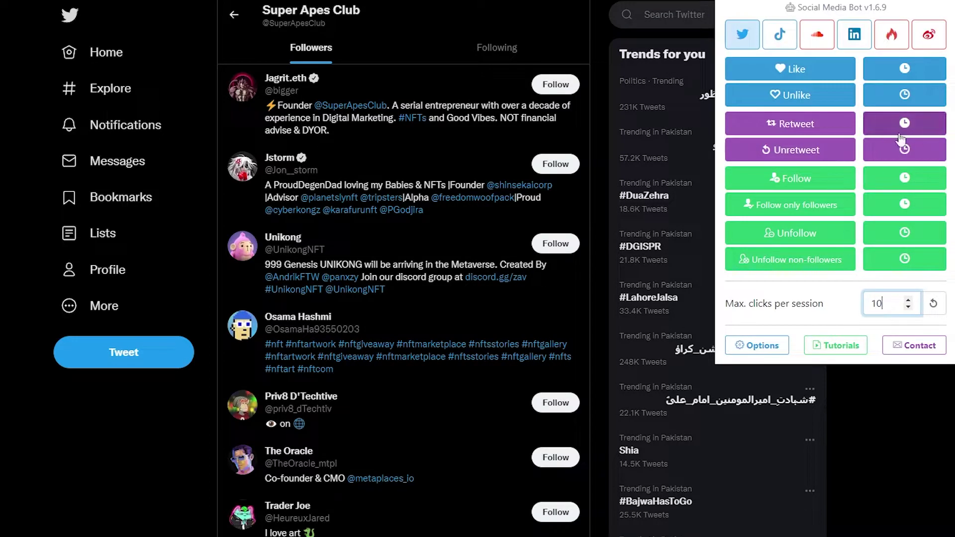
left_click(905, 187)
left_click(469, 34)
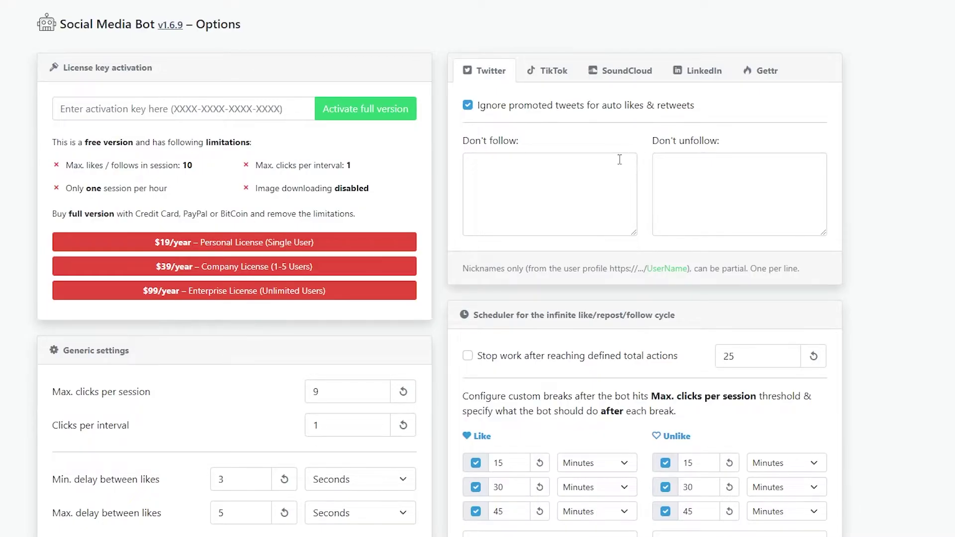
Step: Open the bot's Options page and highlight the free-version limits: 10 follows, one session hourly, no image downloads
scroll(620, 160, "down", 3)
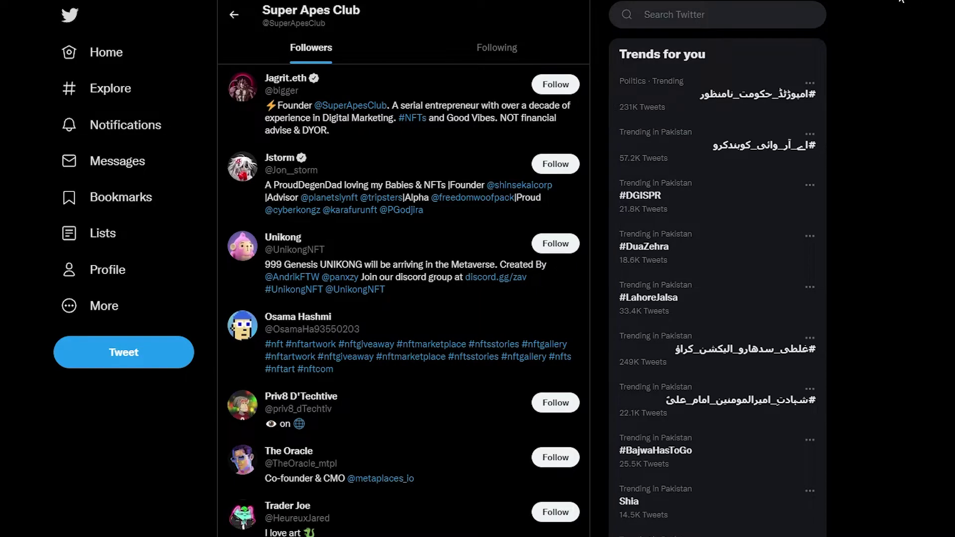
left_click(901, 1)
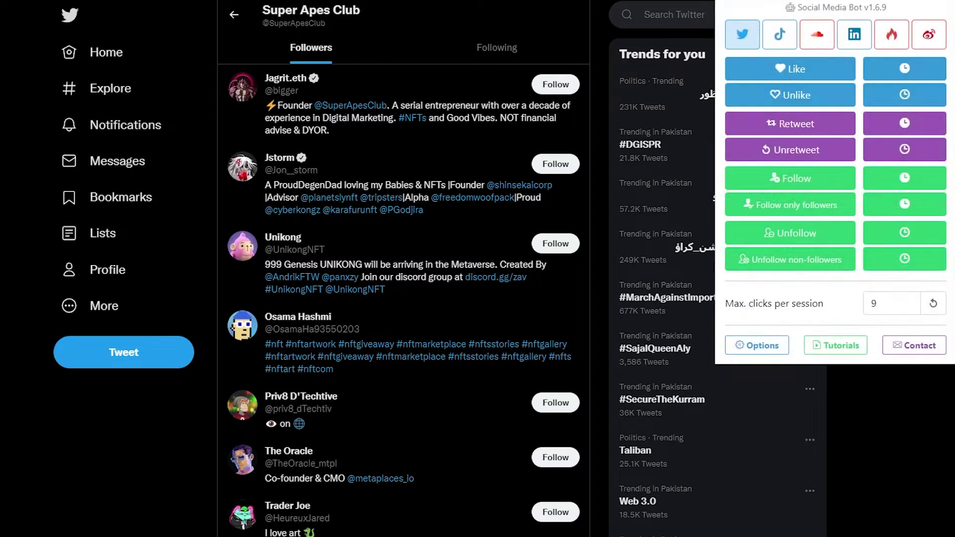
left_click(768, 349)
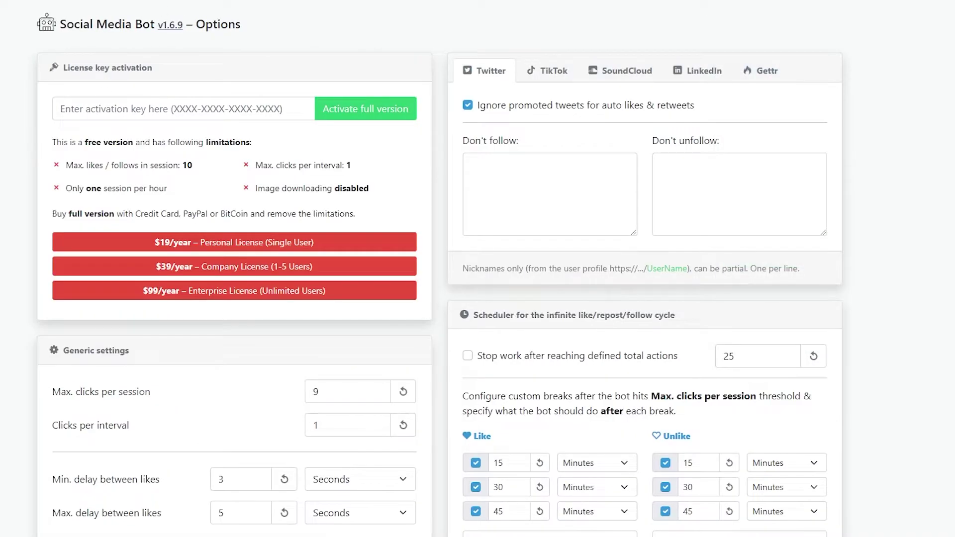
scroll(542, 189, "down", 7)
scroll(542, 189, "up", 7)
left_click_drag(69, 171, 196, 172)
left_click(183, 168)
left_click_drag(90, 188, 160, 185)
left_click_drag(264, 189, 368, 191)
left_click(496, 230)
Step: Set the Like and Unlike scheduler breaks to 10 minutes
scroll(496, 230, "down", 5)
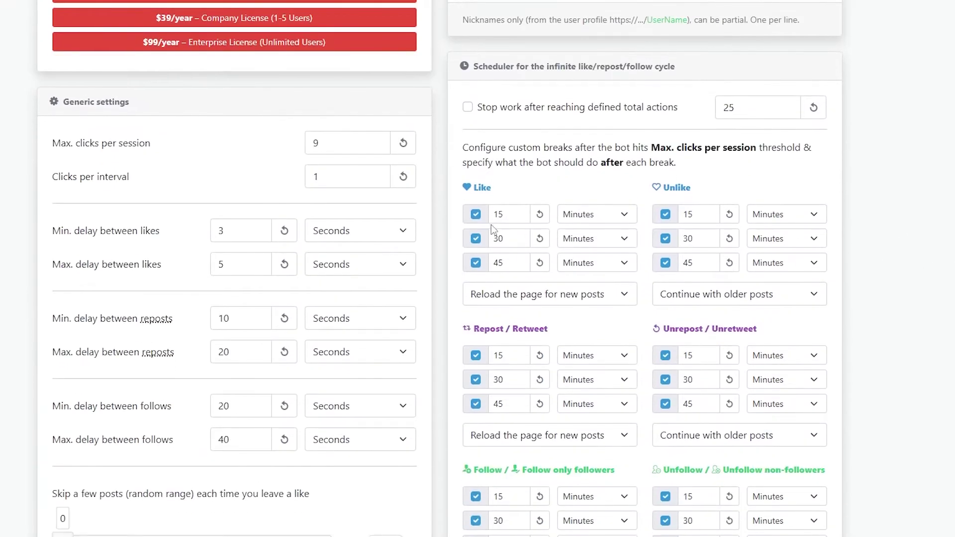
left_click(508, 216)
key("BackSpace")
left_click(510, 243)
type("10")
double_click(510, 263)
type("10")
double_click(696, 214)
type("10")
double_click(696, 238)
type("10")
double_click(696, 262)
Step: Set the Repost/Retweet and Unrepost scheduler breaks to 10 minutes
type("10")
scroll(506, 322, "down", 2)
double_click(506, 230)
type("10")
double_click(506, 256)
type("10")
double_click(506, 280)
type("10")
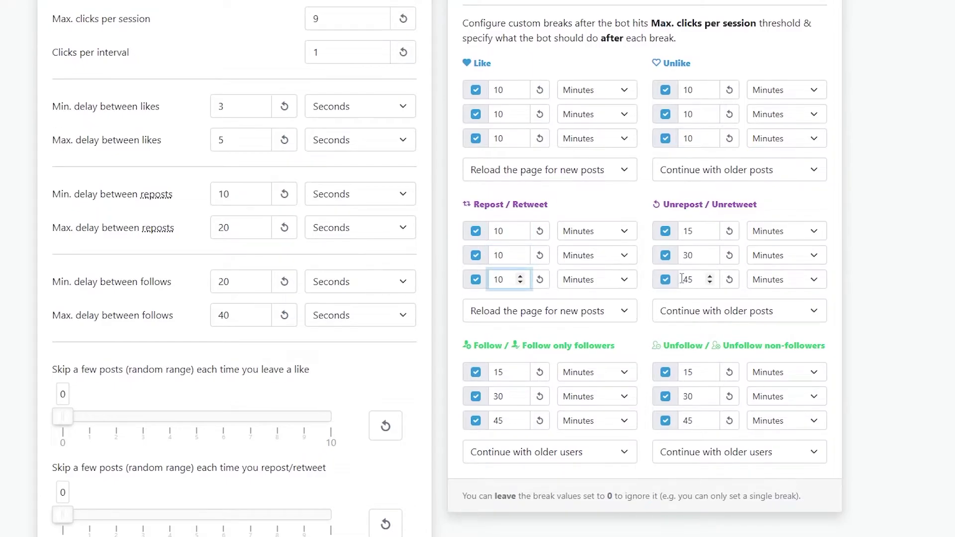
double_click(684, 279)
type("10")
double_click(689, 256)
type("10")
double_click(689, 230)
type("10")
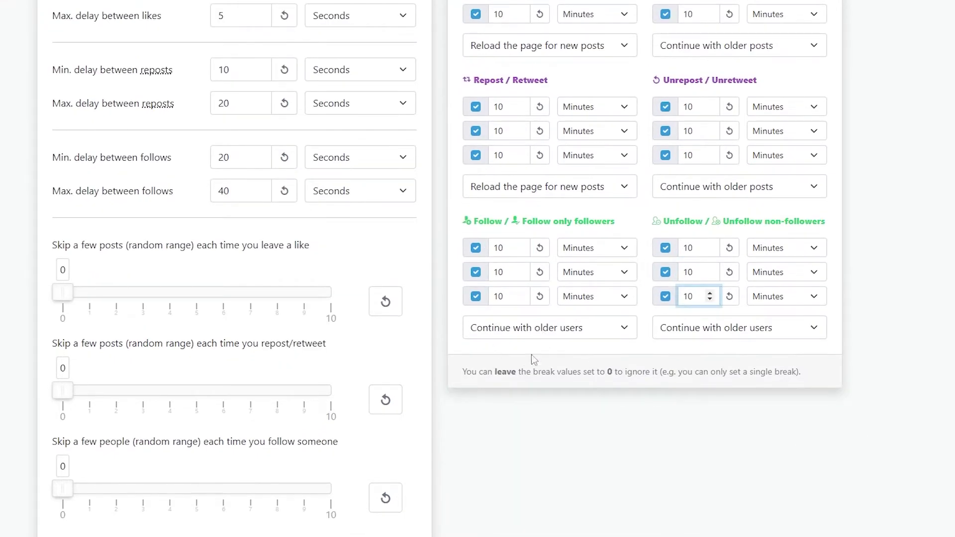
Step: Review the Scheduler panel and select the total-actions limit value
scroll(537, 388, "down", 8)
scroll(541, 398, "up", 18)
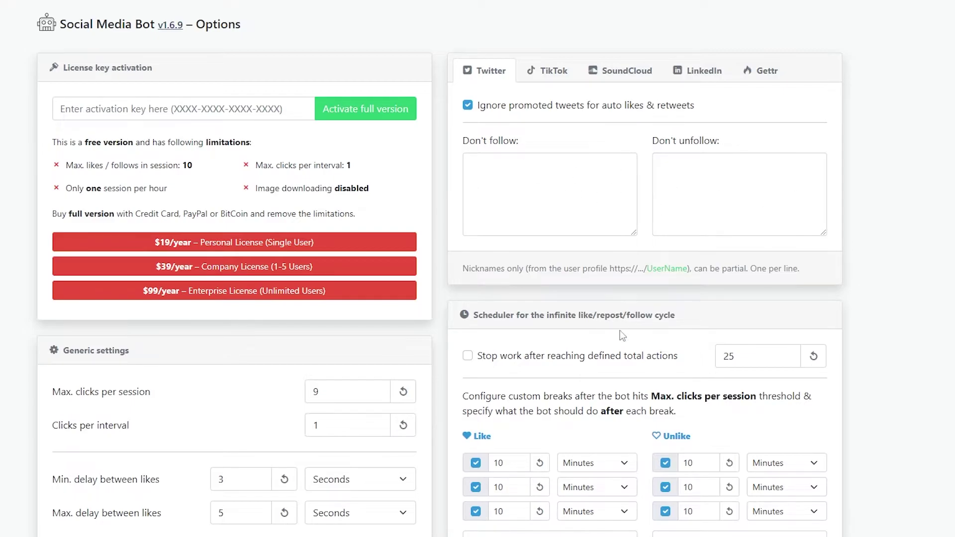
double_click(753, 359)
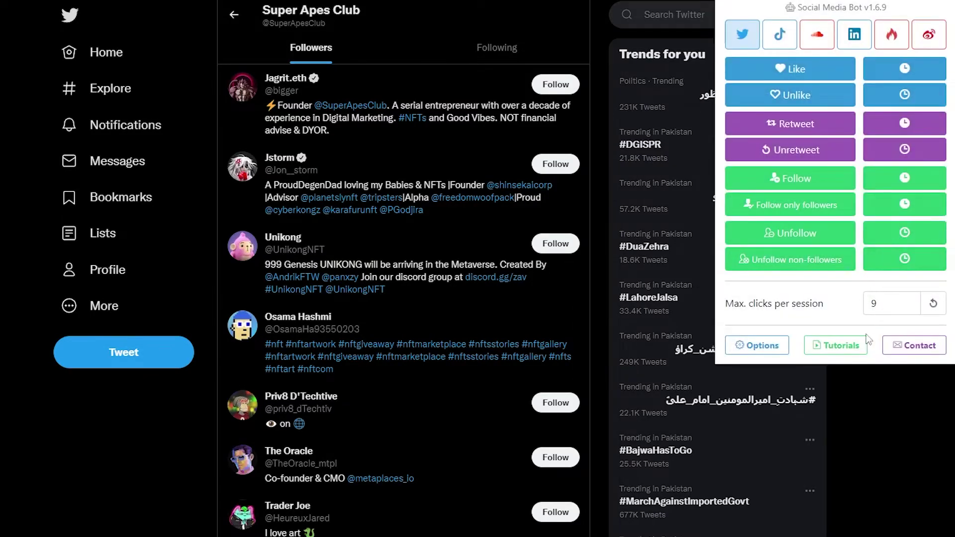
Step: Start the bot's timed follow and switch Super Apes Club's page to its Following list
left_click(905, 179)
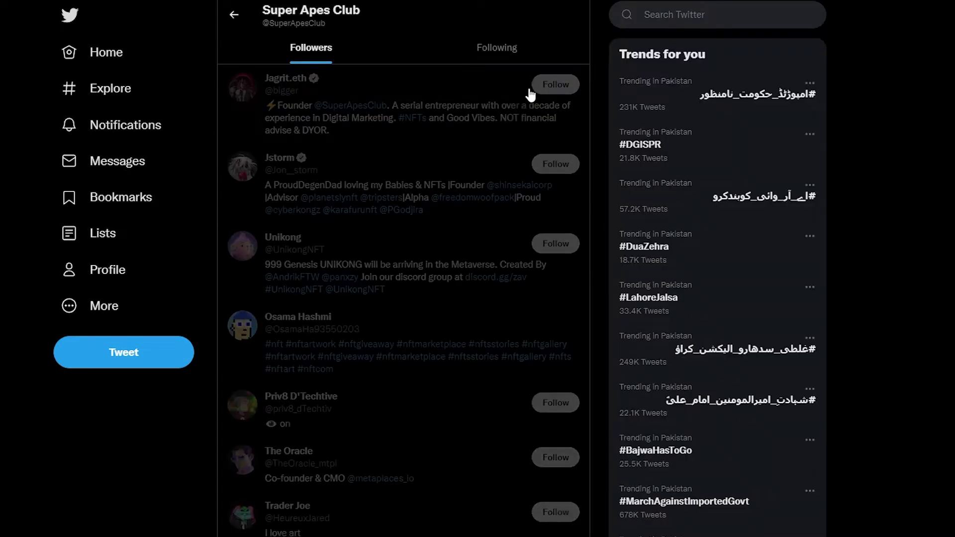
left_click(492, 60)
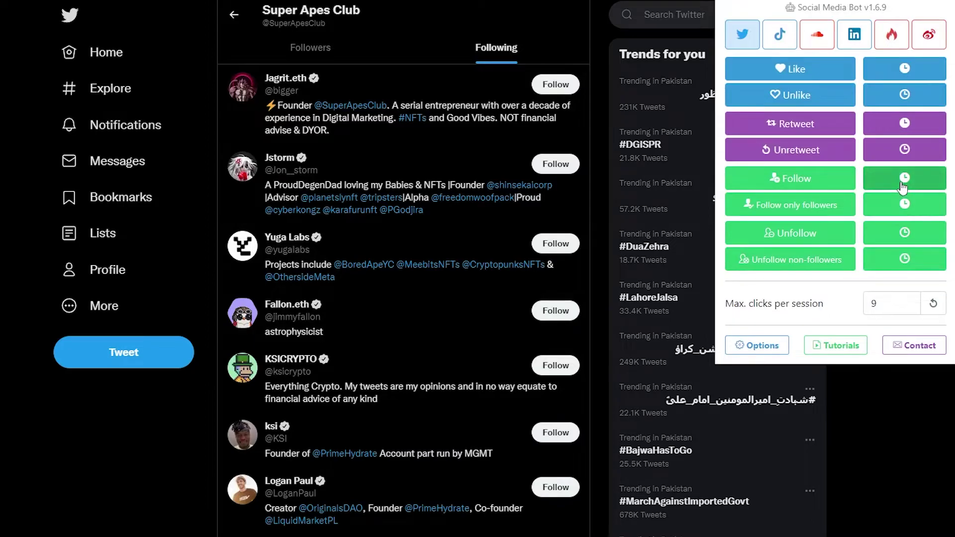
left_click(909, 185)
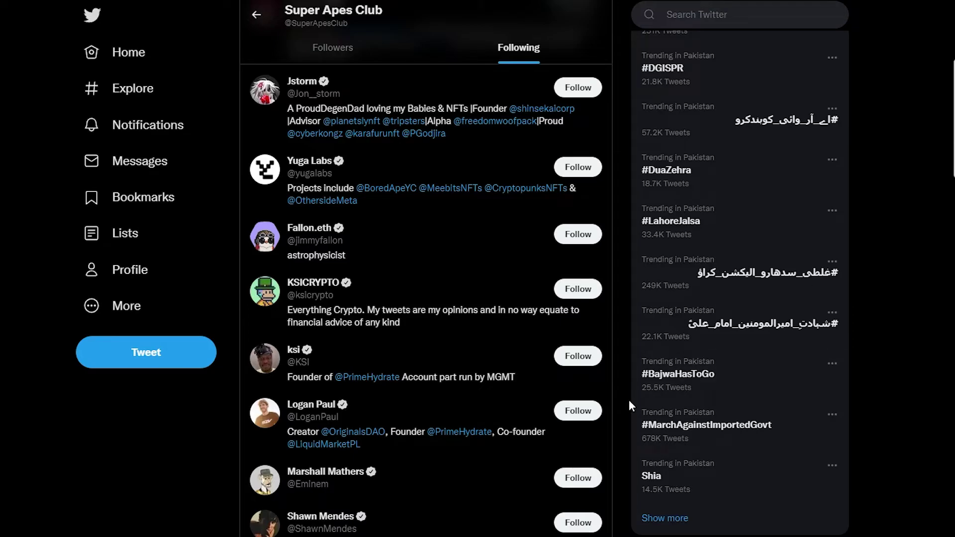
scroll(593, 372, "up", 2)
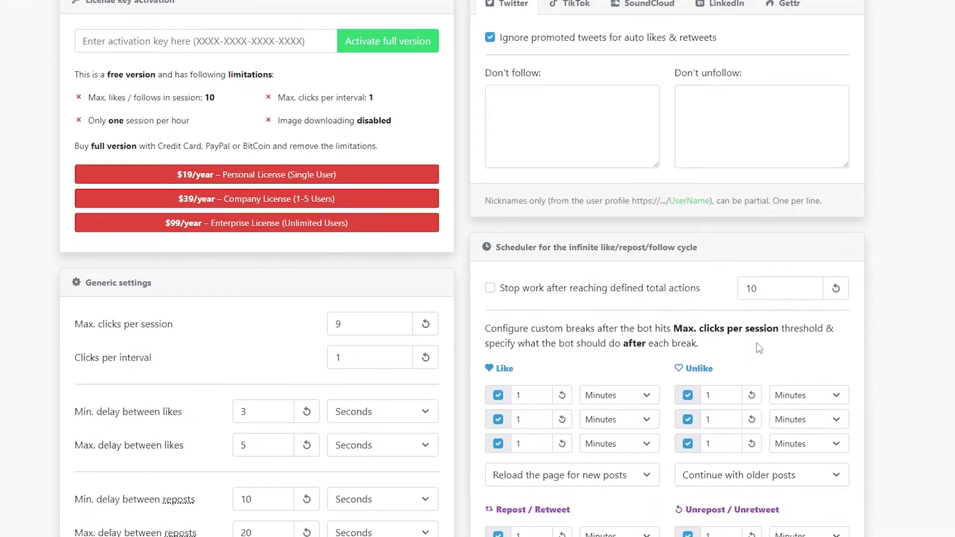
scroll(715, 388, "down", 10)
scroll(722, 422, "up", 5)
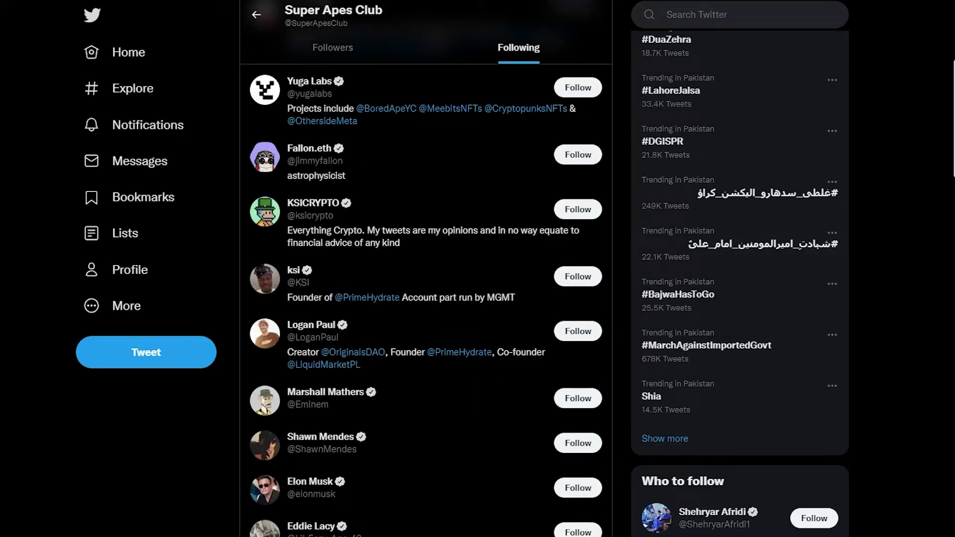
scroll(426, 299, "up", 3)
scroll(426, 298, "up", 1)
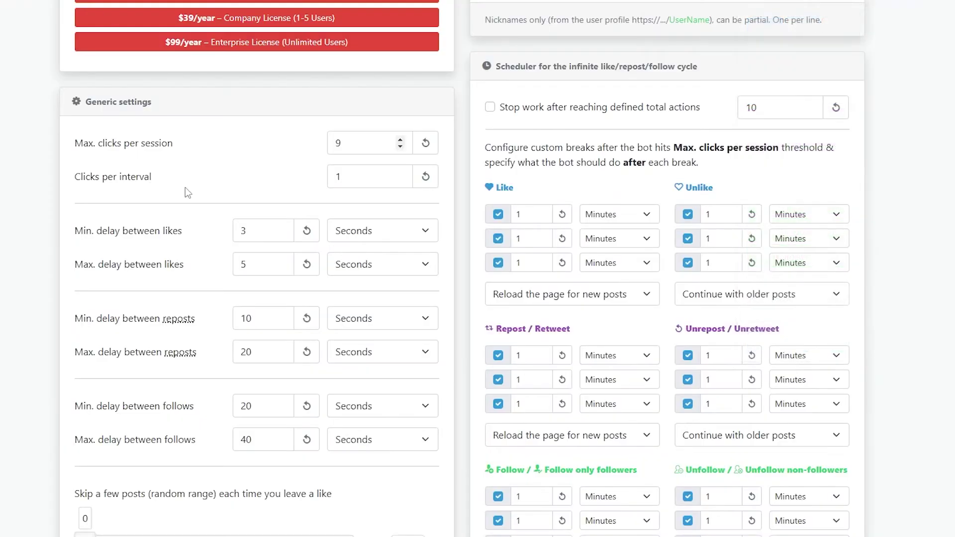
Step: Scroll the Options page to review the 1-minute scheduler breaks and the 10-action total
scroll(185, 187, "up", 5)
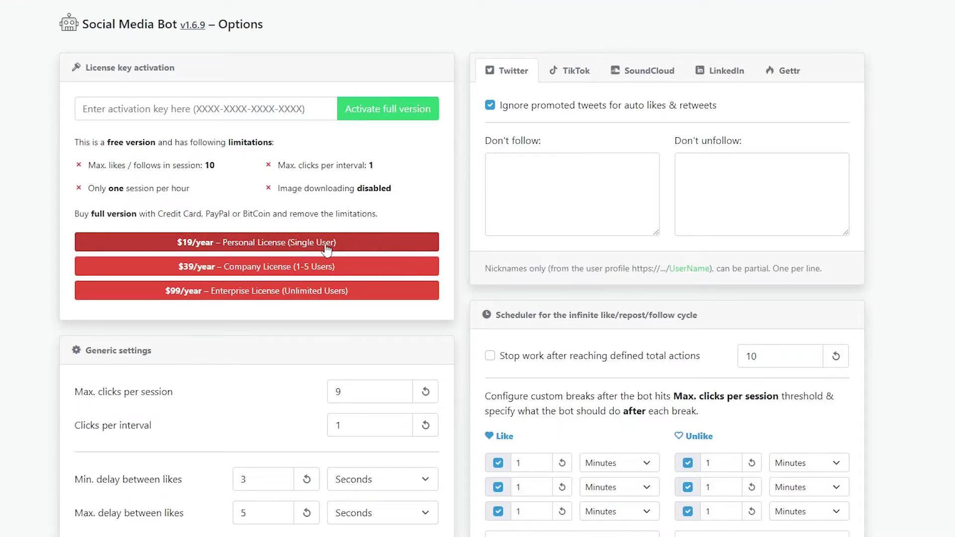
scroll(663, 463, "down", 2)
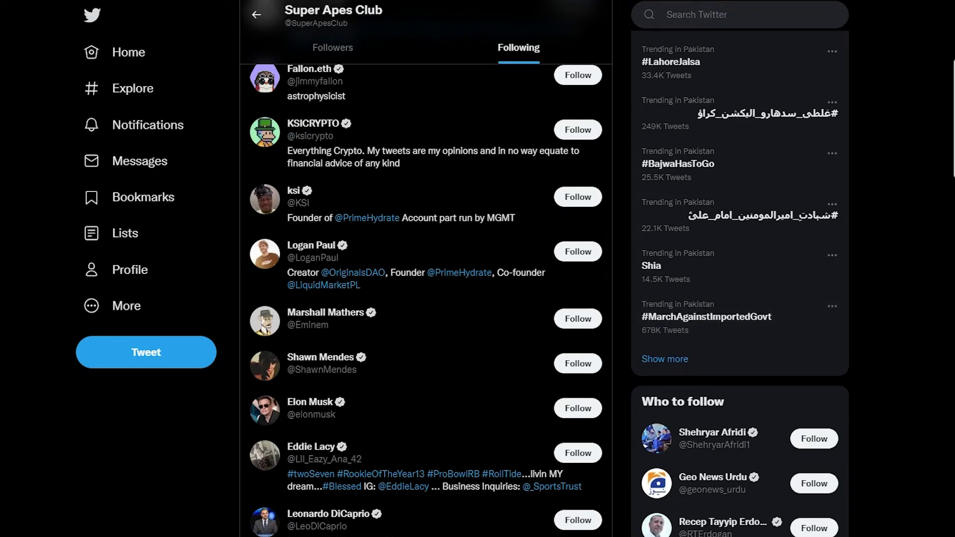
Step: Scroll the Following list to confirm Yuga Labs and Fallon.eth now show Following
scroll(447, 249, "down", 2)
scroll(464, 213, "up", 6)
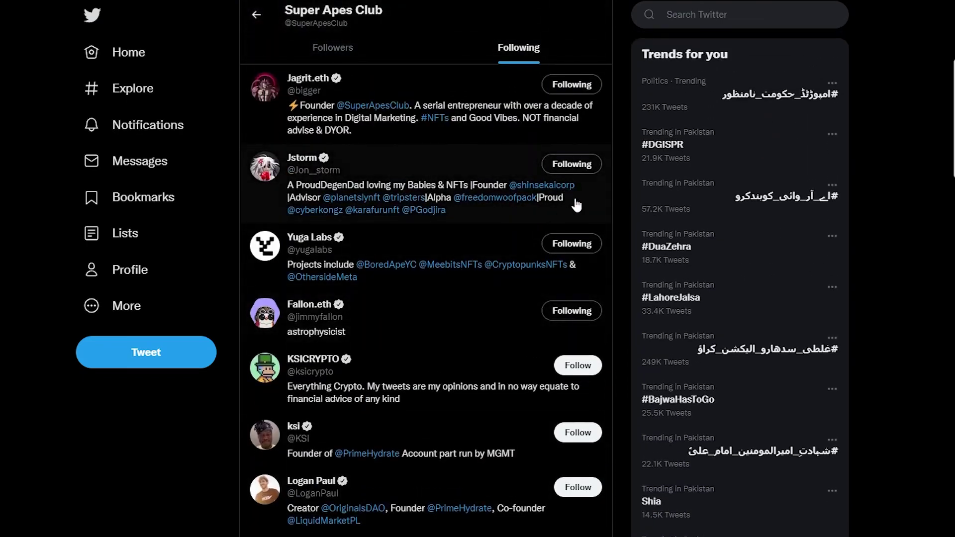